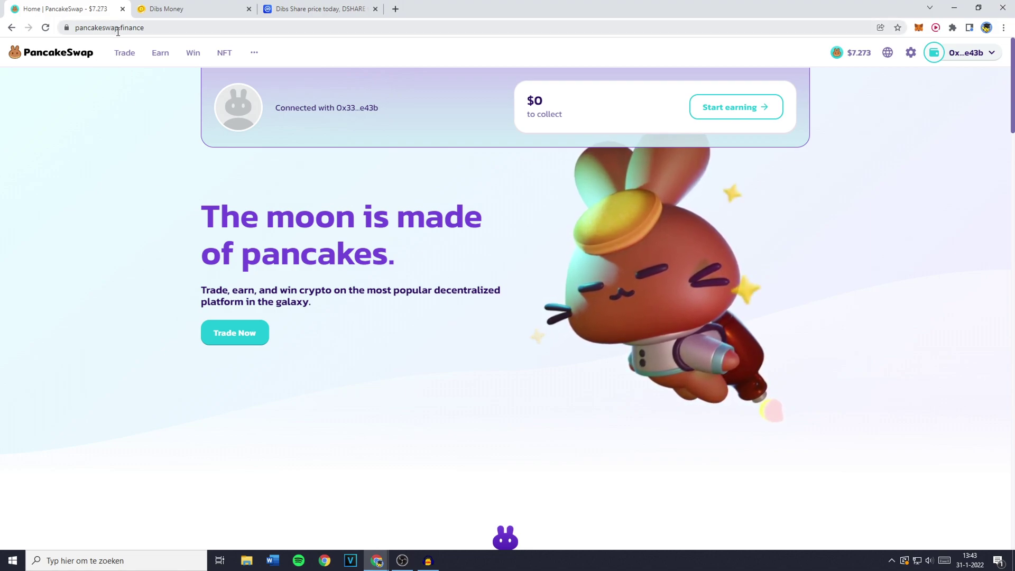
# Go to PancakeSwap's Liquidity page via Trade, showing the 0.1569 DSHARE/BNB position.
pyautogui.moveTo(988, 69)
pyautogui.moveTo(136, 55)
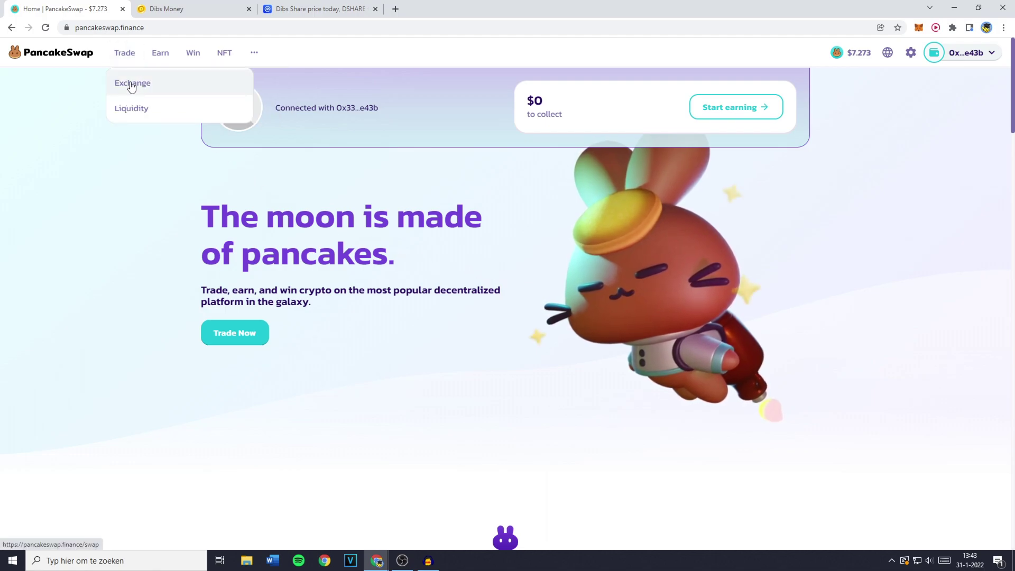
pyautogui.click(129, 107)
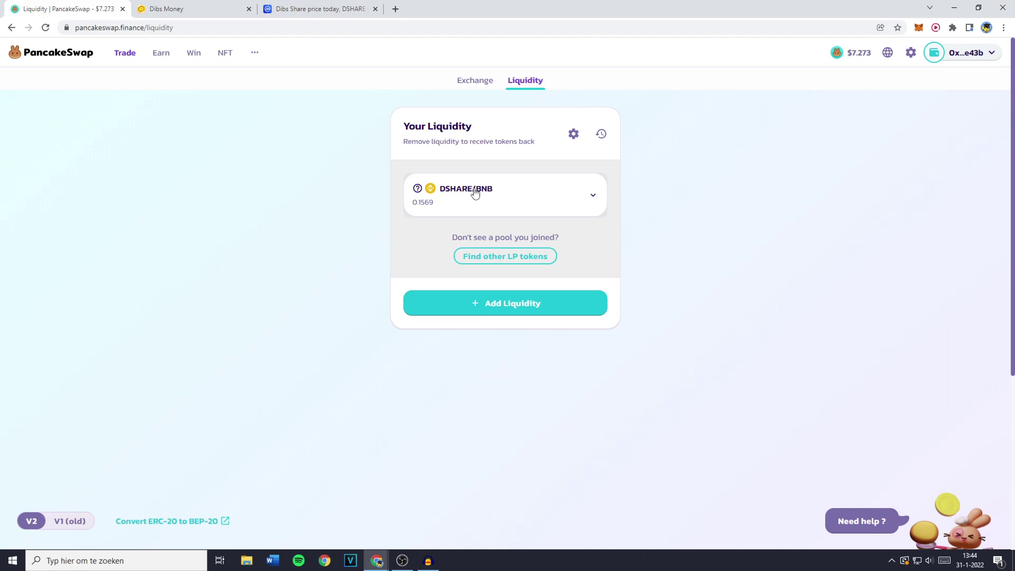
# Open the Import Pool page, with BNB as the first token.
pyautogui.click(318, 9)
pyautogui.click(74, 8)
pyautogui.click(512, 257)
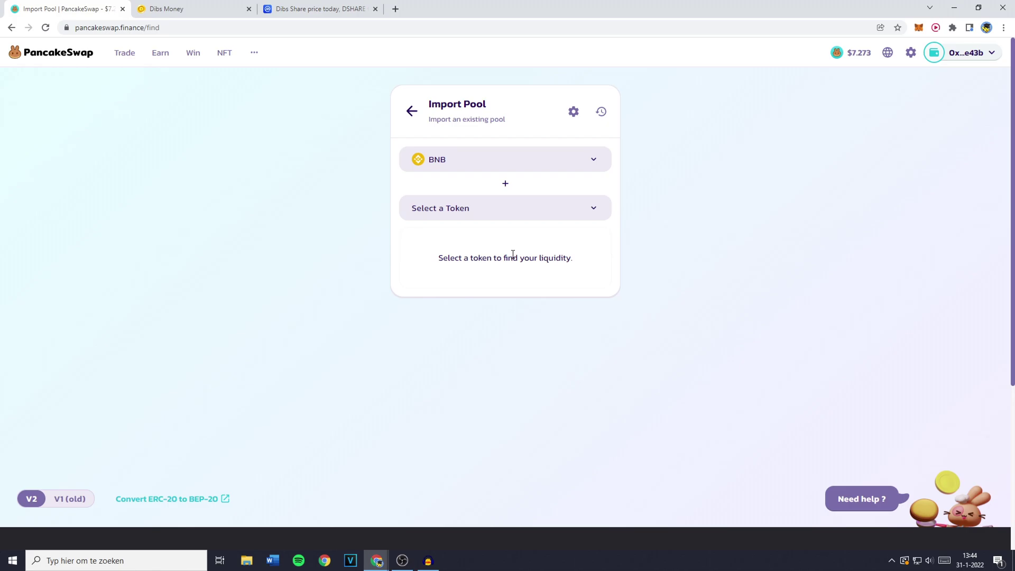
pyautogui.click(472, 165)
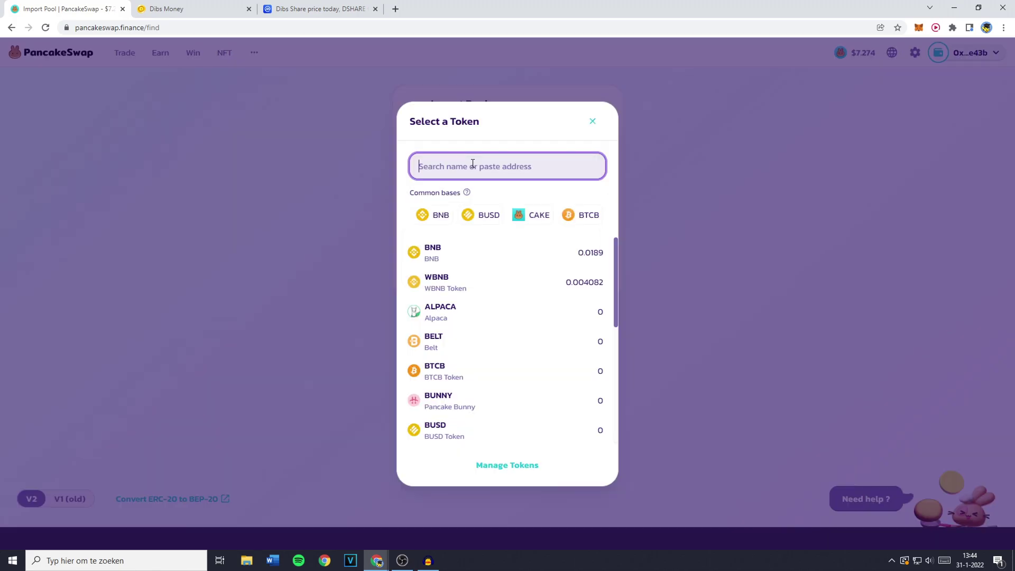
pyautogui.click(364, 192)
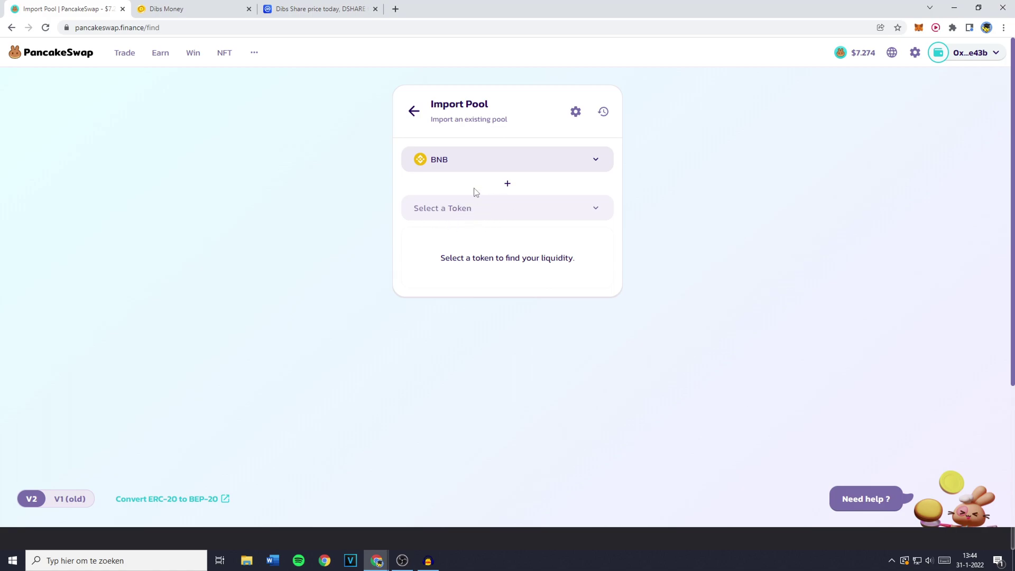
# Search 'dshare' for the second token and view DSHARE under Manage Tokens' custom Tokens list.
pyautogui.click(447, 209)
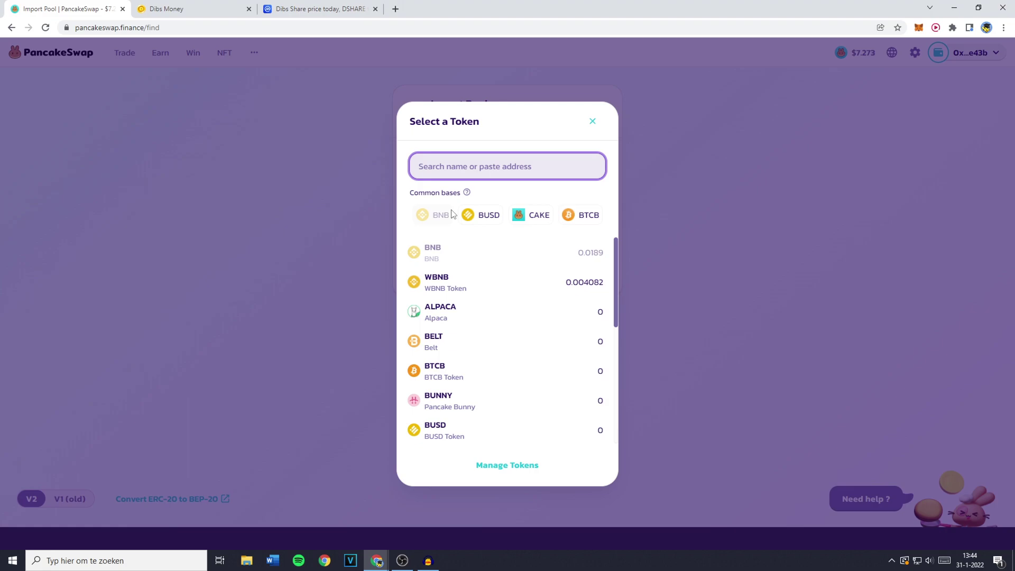
pyautogui.write('dshare')
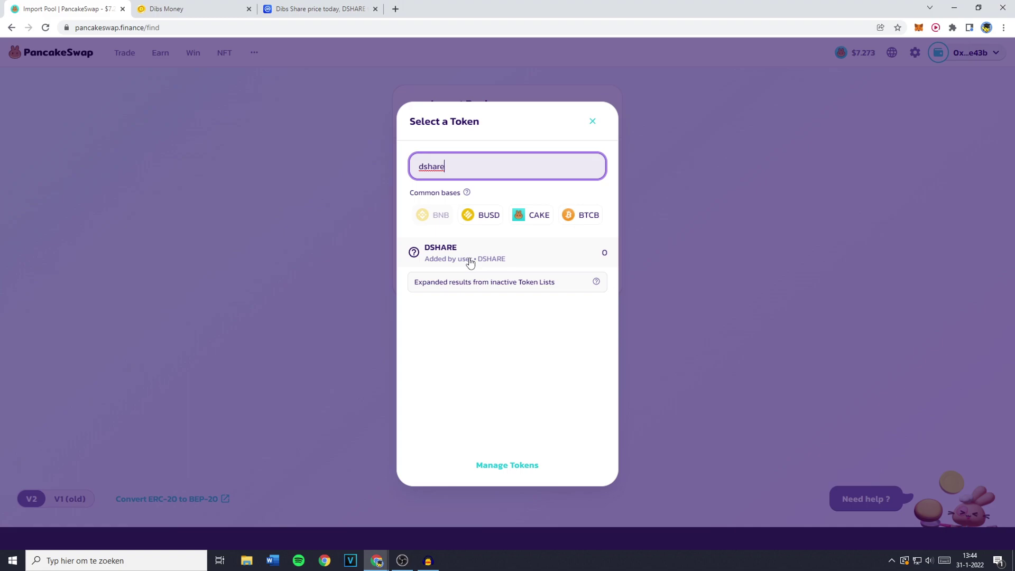
pyautogui.click(509, 472)
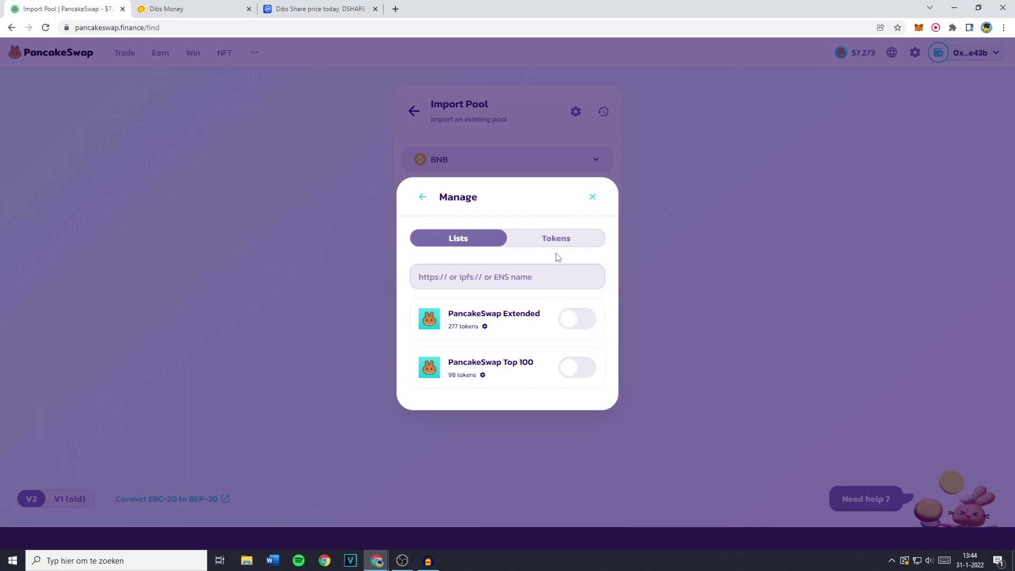
pyautogui.click(555, 258)
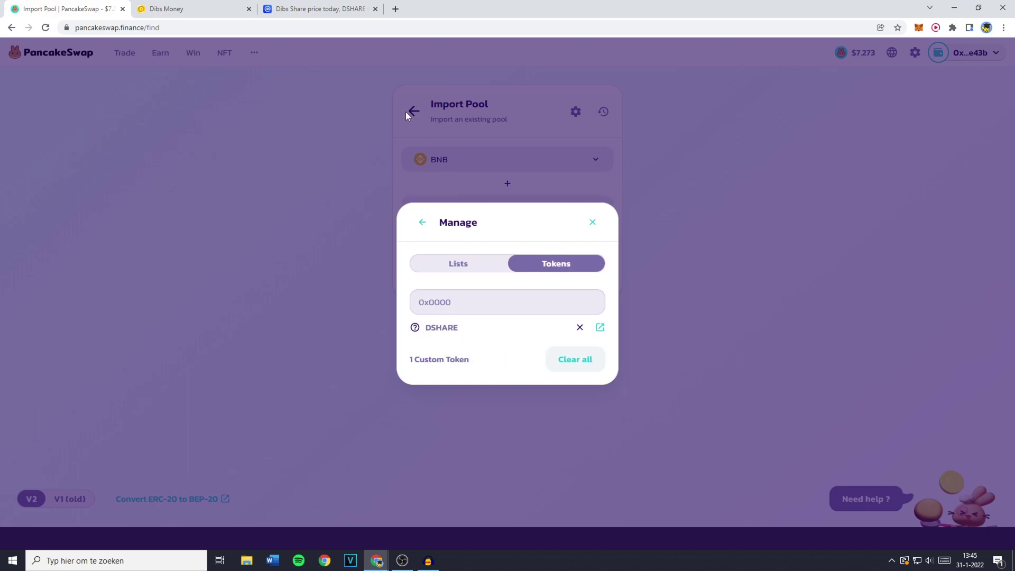
# Search 'dshare' on CoinMarketCap, open Dibs Share, and copy its BEP20 contract address.
pyautogui.click(324, 7)
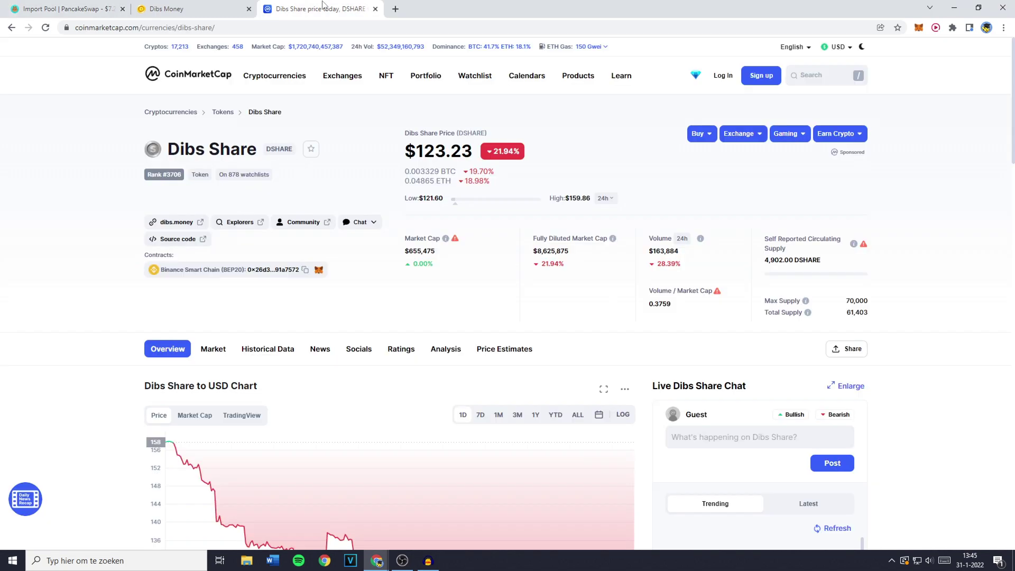
pyautogui.click(815, 79)
pyautogui.write('dshare')
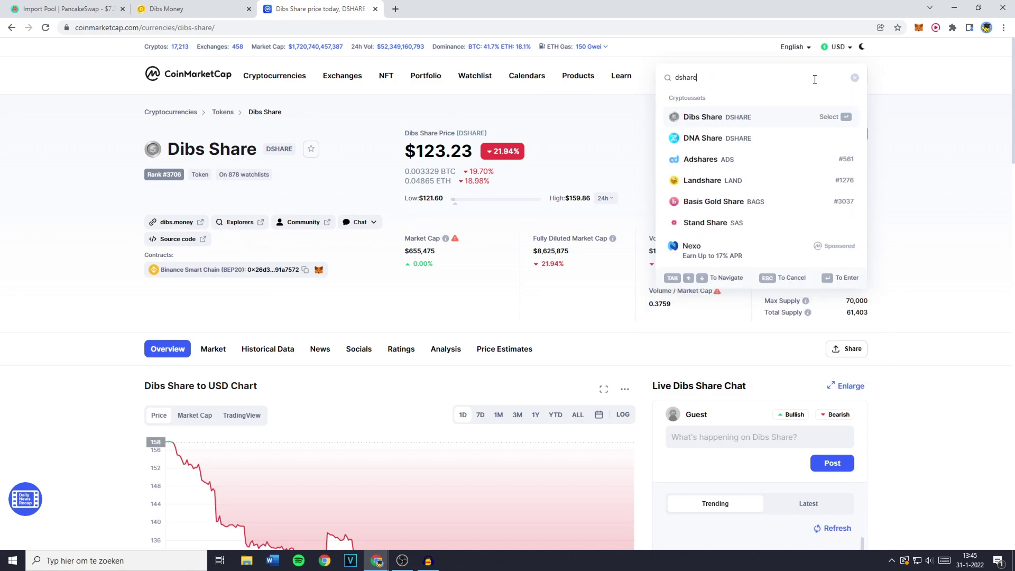
pyautogui.click(743, 119)
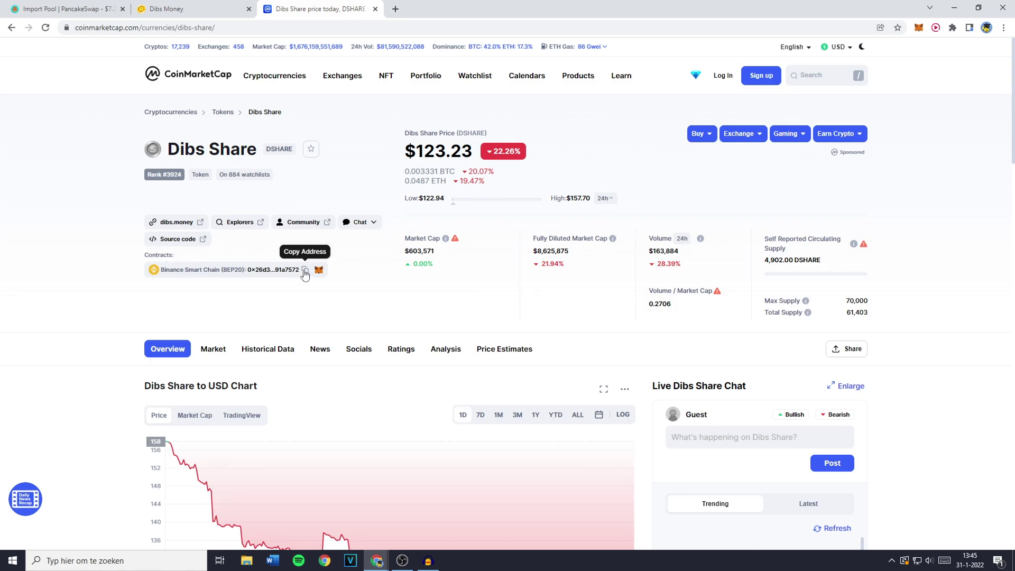
pyautogui.click(305, 270)
# Paste the DSHARE contract address into the token manager lookup and confirm it shows Active.
pyautogui.click(97, 5)
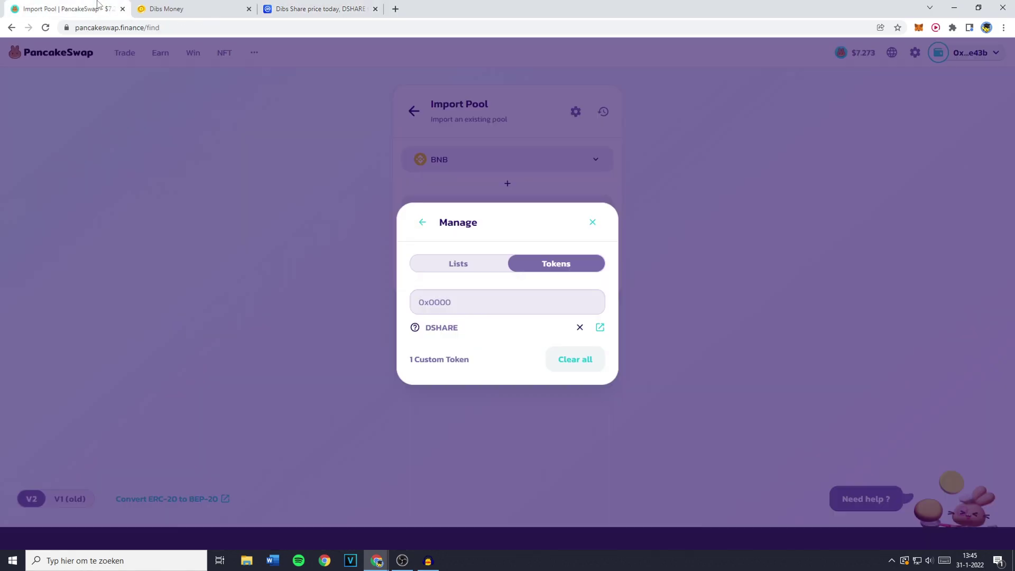
pyautogui.click(507, 311)
pyautogui.hotkey('ctrl', 'v')
pyautogui.click(440, 313)
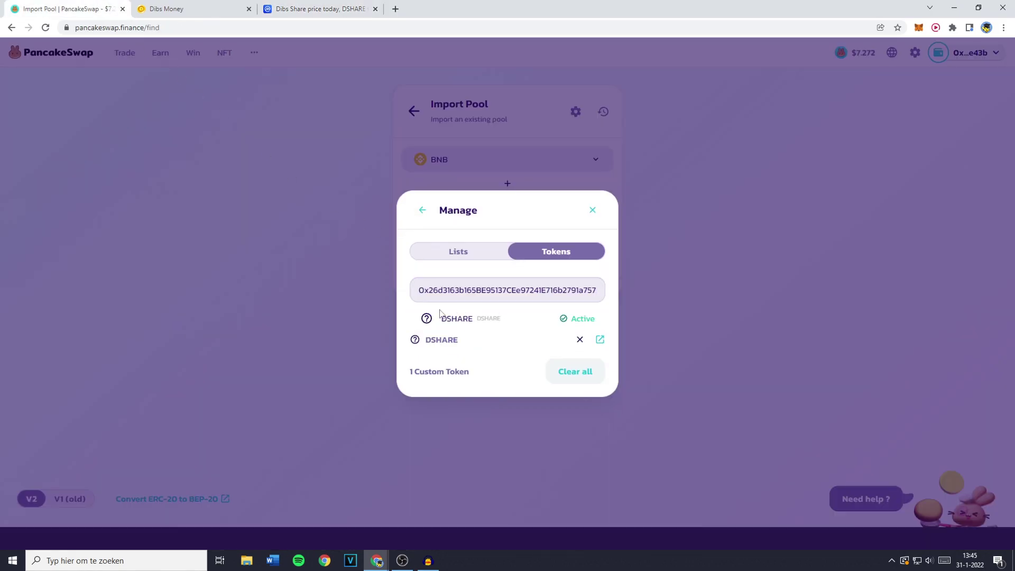
pyautogui.moveTo(442, 319)
pyautogui.mouseDown()
pyautogui.moveTo(505, 323)
pyautogui.moveTo(439, 321)
pyautogui.mouseUp()
pyautogui.click(503, 320)
pyautogui.click(458, 318)
pyautogui.click(379, 14)
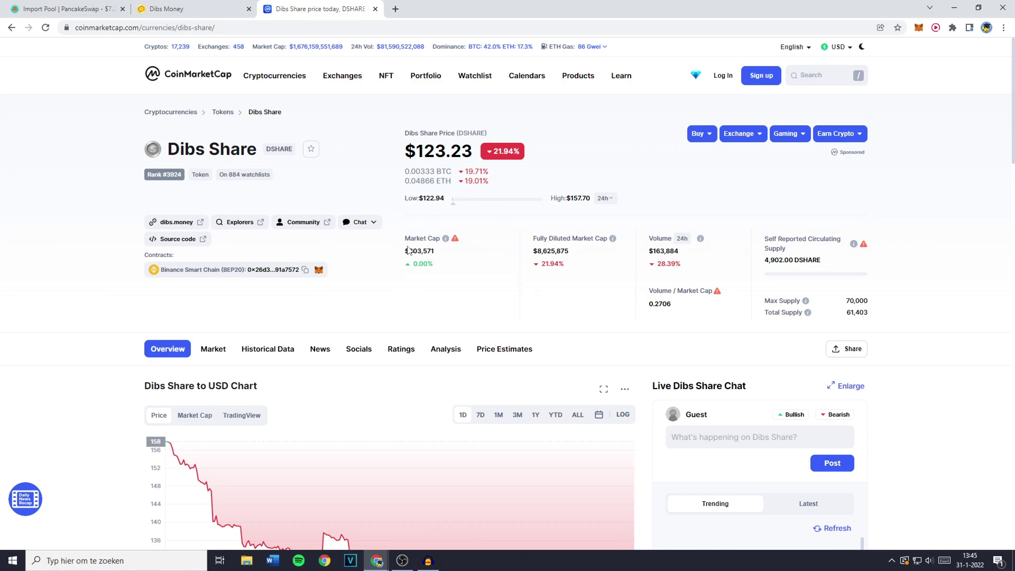
pyautogui.moveTo(406, 239); pyautogui.dragTo(461, 256)
pyautogui.moveTo(531, 237); pyautogui.dragTo(578, 255)
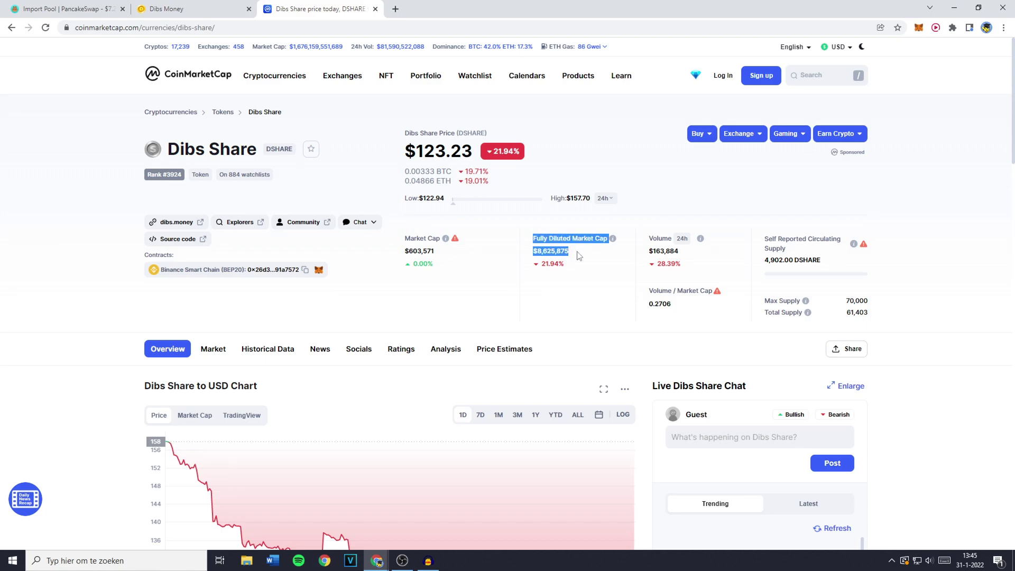
pyautogui.click(578, 256)
pyautogui.moveTo(643, 252); pyautogui.dragTo(685, 256)
pyautogui.click(686, 256)
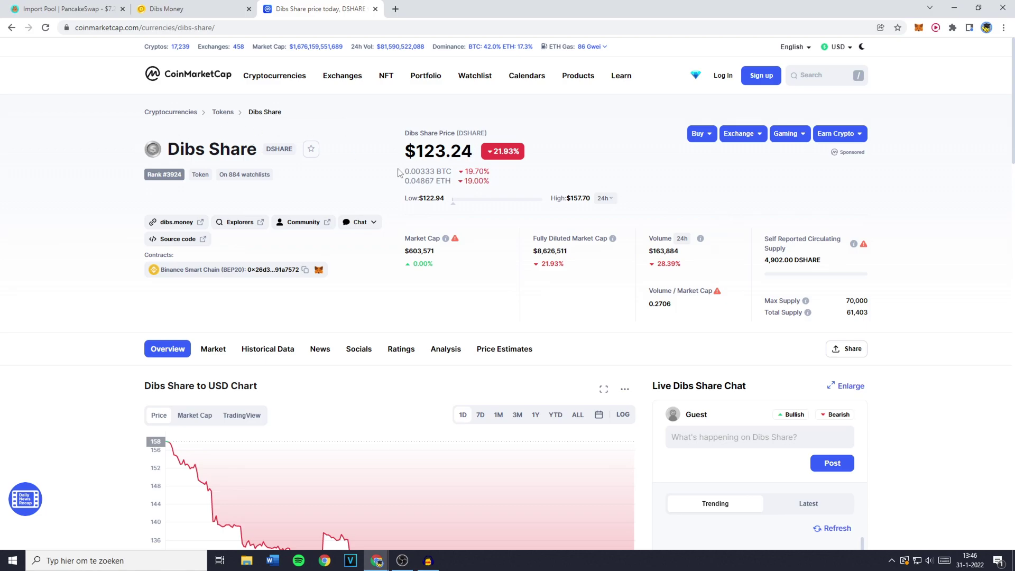
# Search 'dshare' and pick DSHARE as the second token, finding the BNB/DSHARE pool's 0.1569 LP tokens.
pyautogui.click(80, 9)
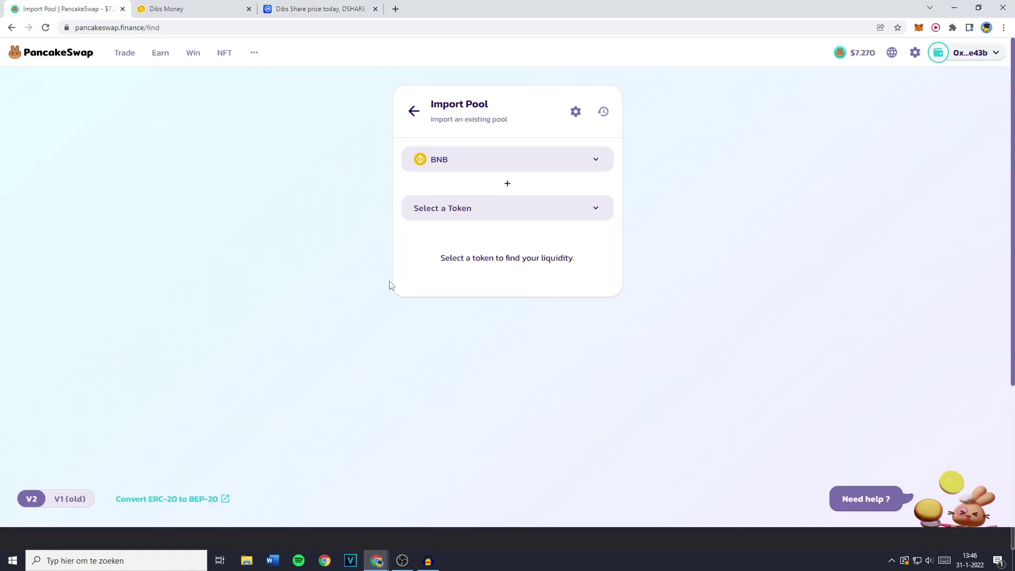
pyautogui.click(431, 209)
pyautogui.write('dshare')
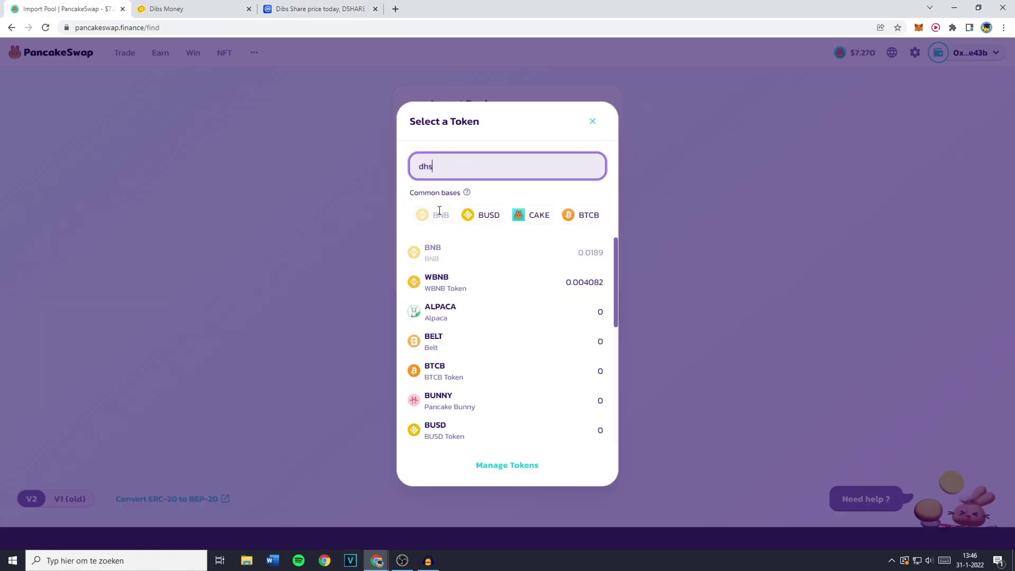
pyautogui.hotkey('ctrl', 'a')
pyautogui.write('dshare')
pyautogui.click(467, 258)
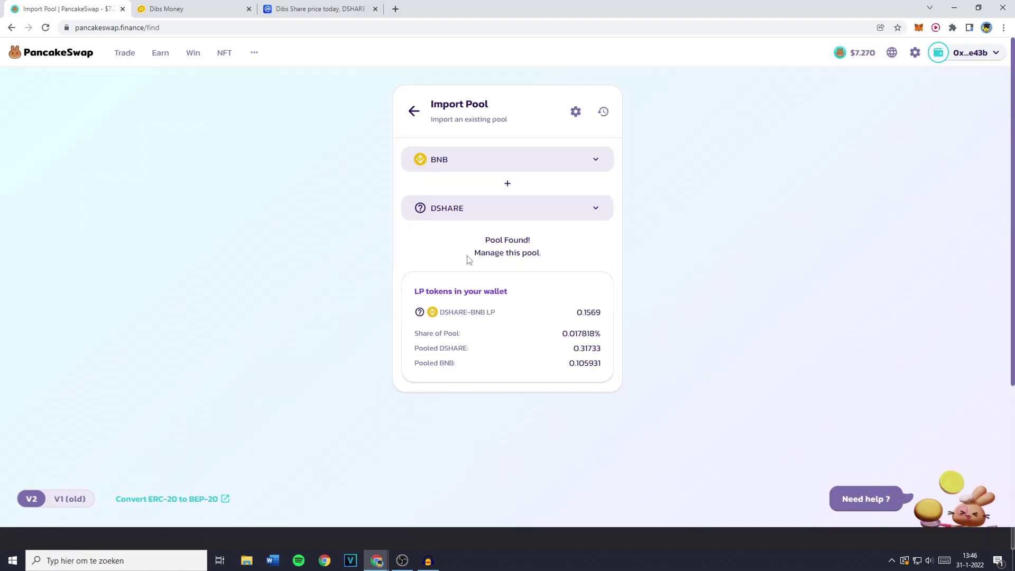
pyautogui.moveTo(476, 249); pyautogui.dragTo(551, 263)
pyautogui.click(551, 263)
# Set the DSHARE/BNB removal amount to 100% and sign the LP token approval in MetaMask.
pyautogui.click(505, 256)
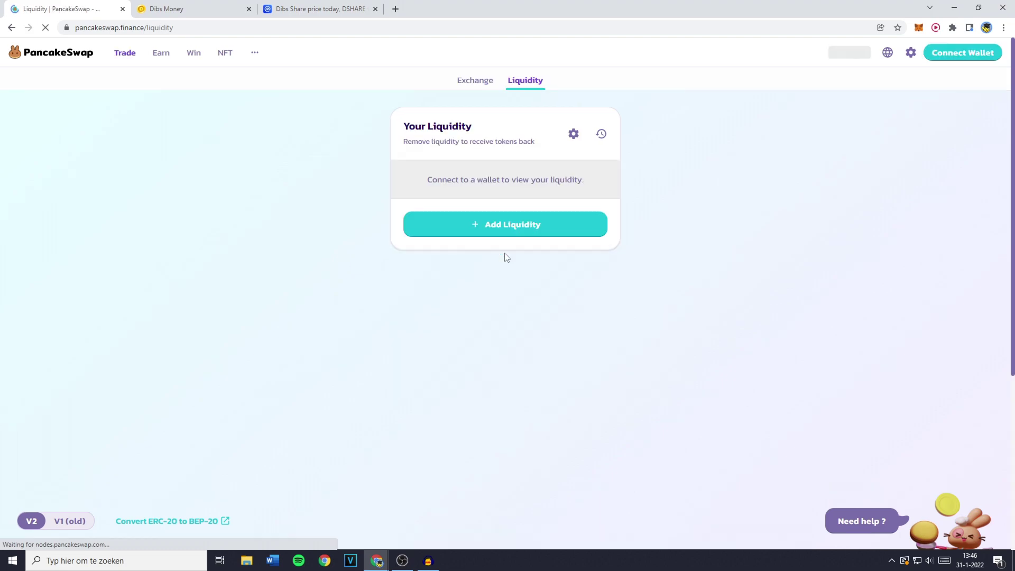
pyautogui.click(504, 199)
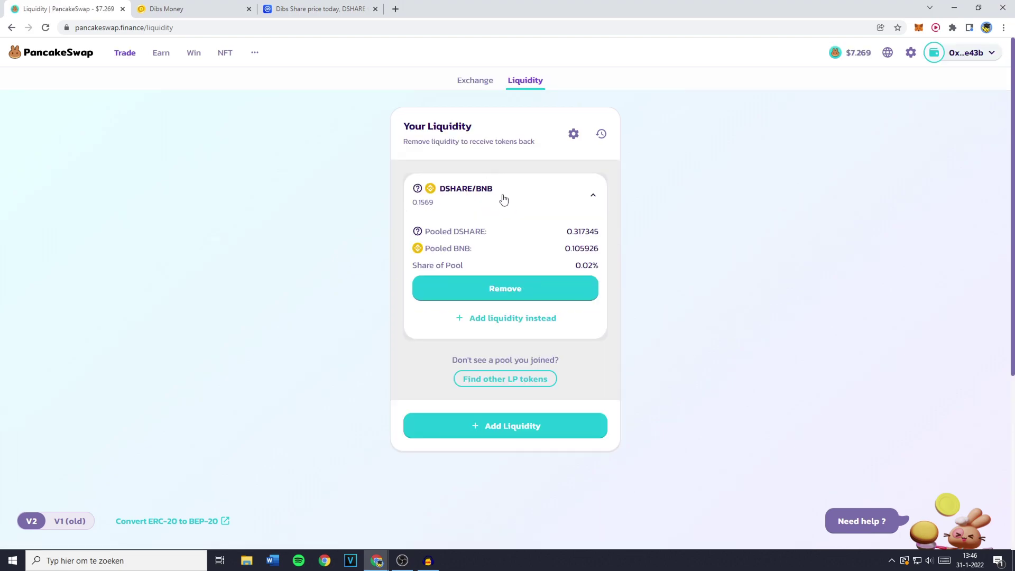
pyautogui.click(500, 288)
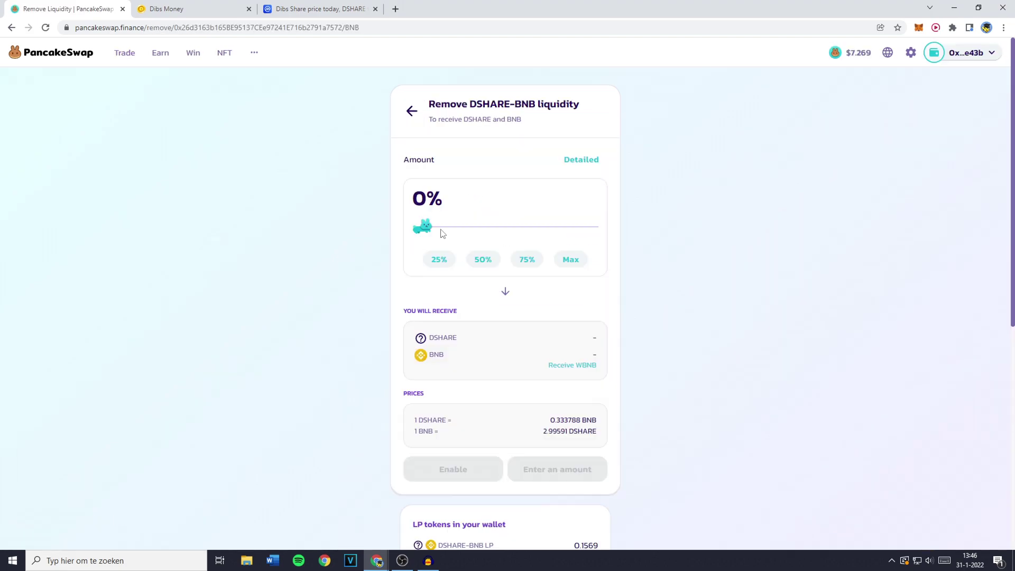
pyautogui.moveTo(425, 227); pyautogui.dragTo(597, 227)
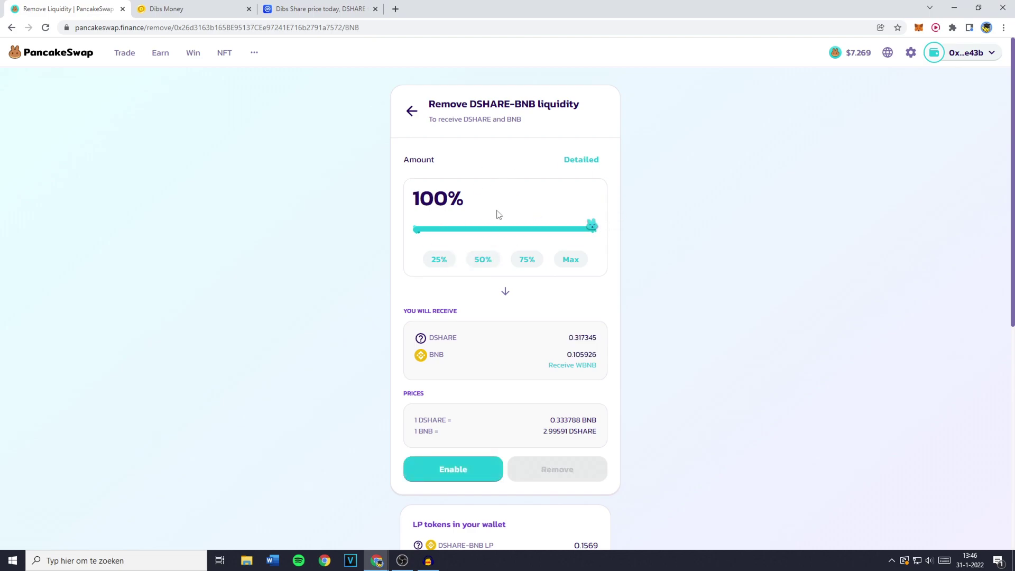
pyautogui.click(450, 478)
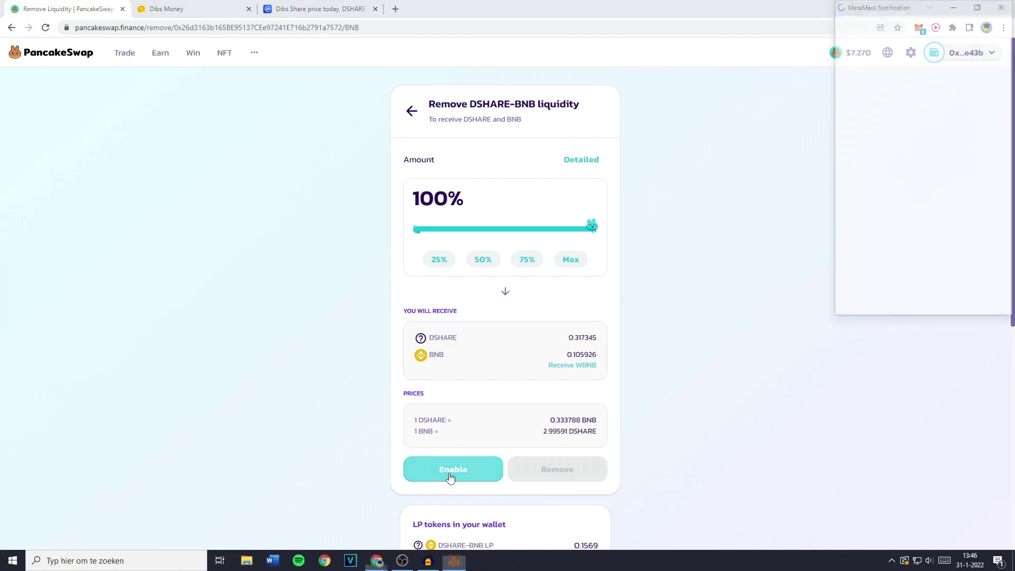
pyautogui.moveTo(924, 10); pyautogui.dragTo(892, 64)
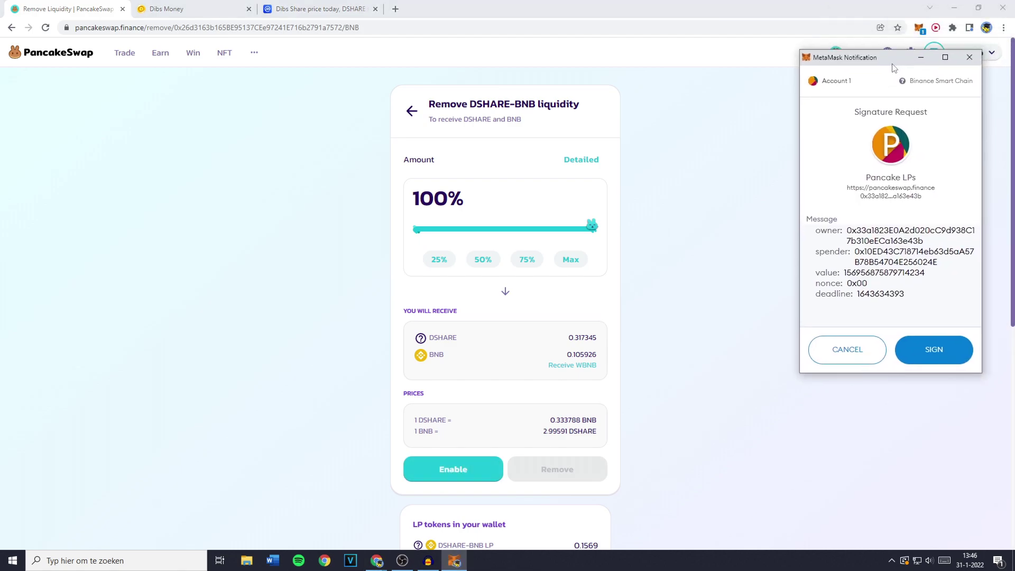
pyautogui.click(926, 352)
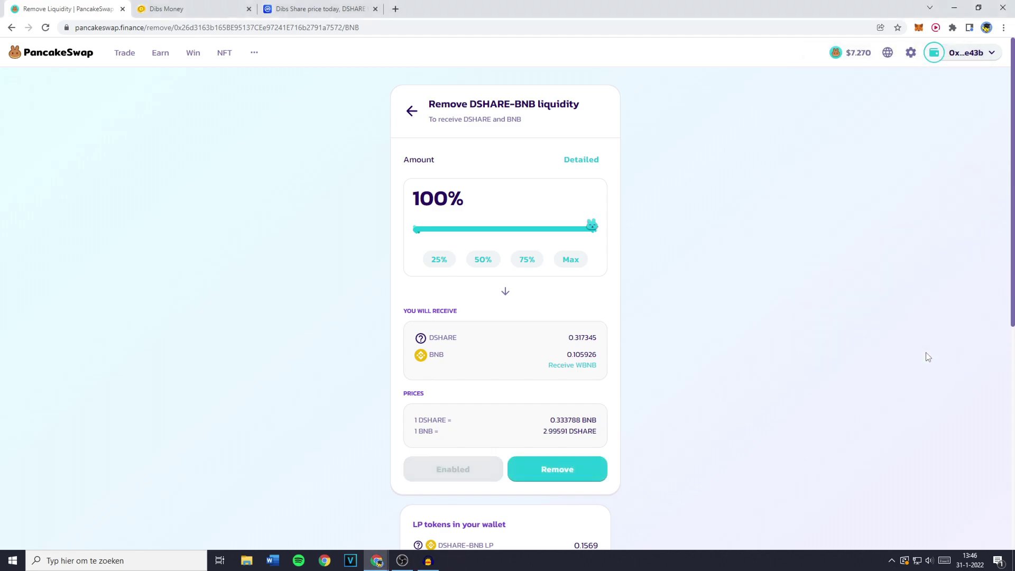
# Confirm removal for 0.317345 DSHARE and 0.105926 BNB, then copy the 0.00180523 BNB gas fee.
pyautogui.click(563, 475)
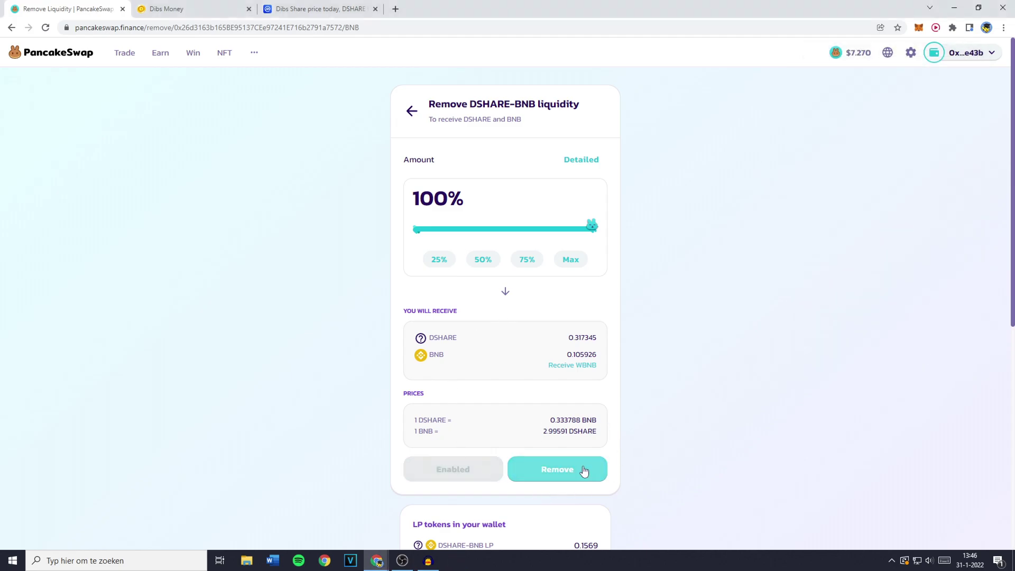
pyautogui.click(559, 478)
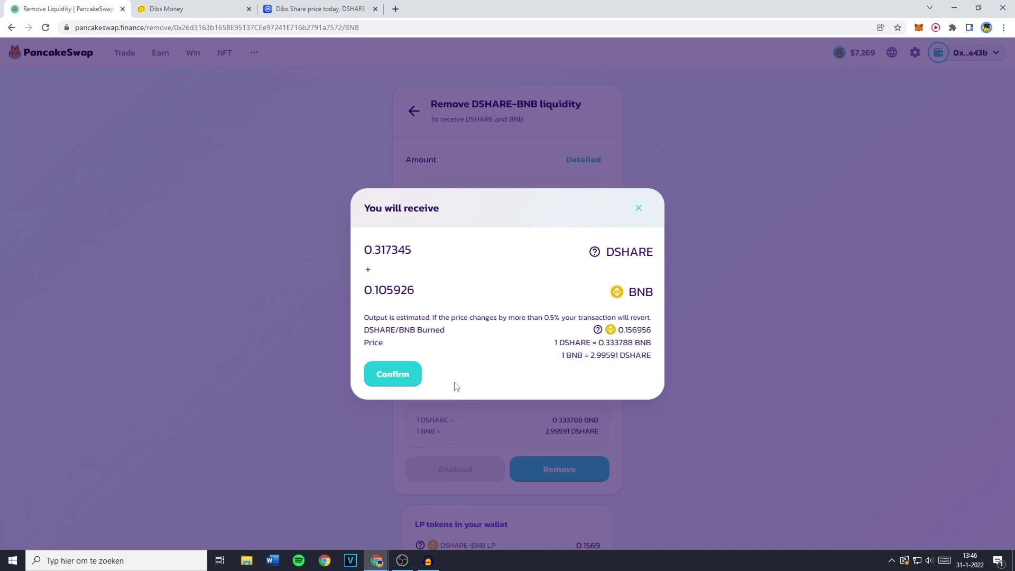
pyautogui.click(393, 374)
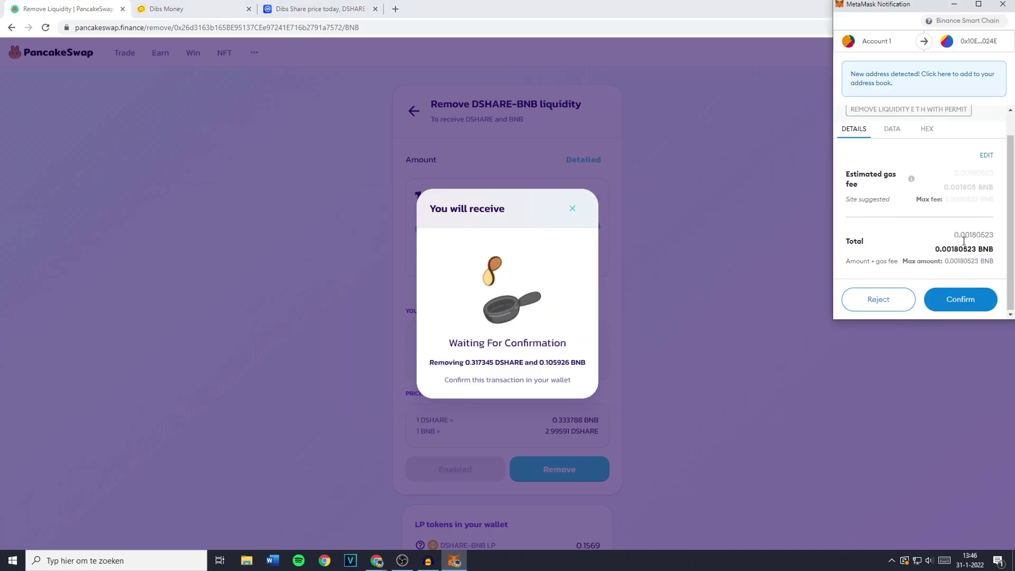
pyautogui.tripleClick(947, 186)
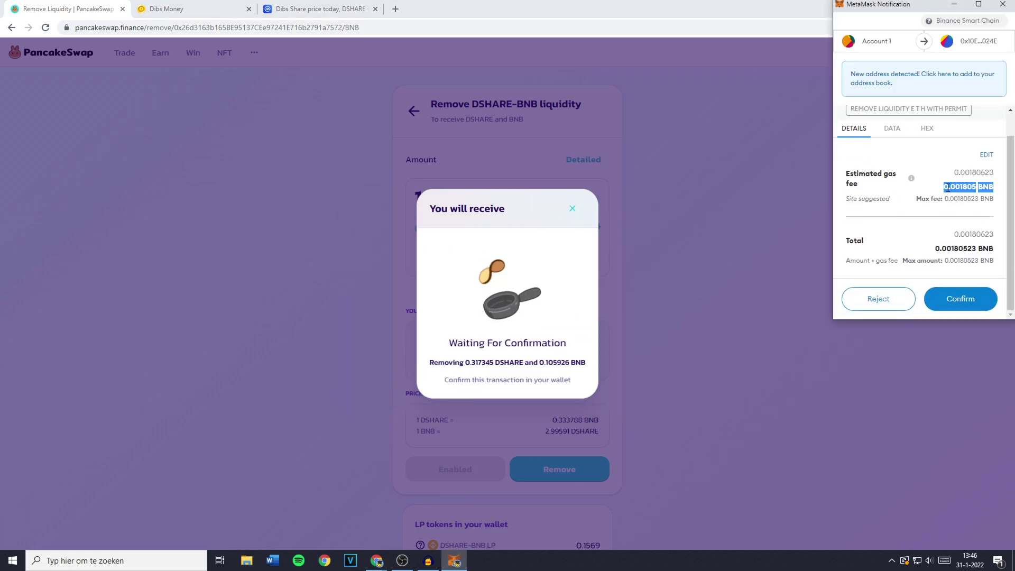
pyautogui.rightClick(948, 186)
pyautogui.click(868, 196)
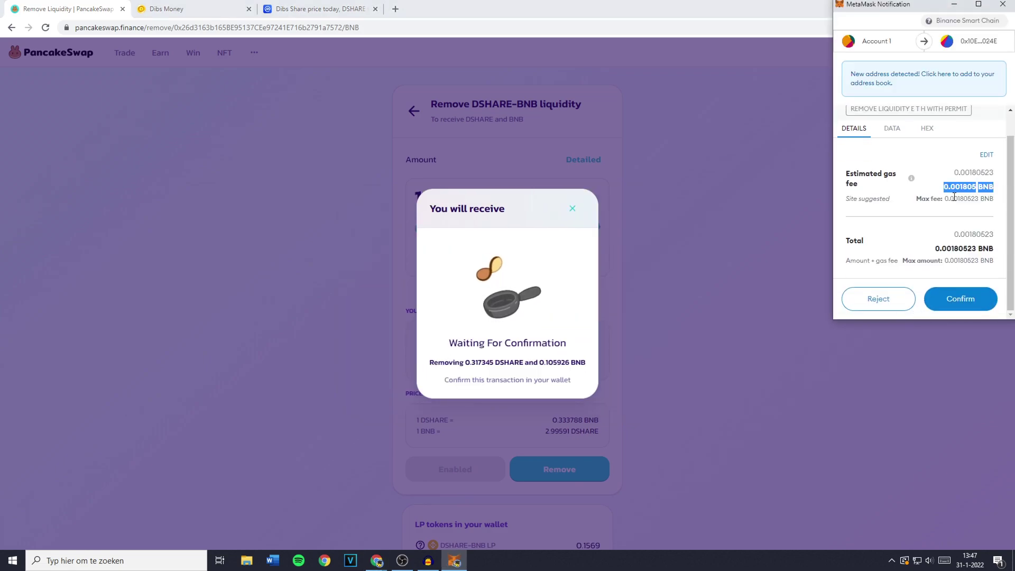
# Search Google for the copied fee 'to usdt', reading about 0.67 USDT, then close the tab.
pyautogui.click(395, 7)
pyautogui.write('0.001805BNB')
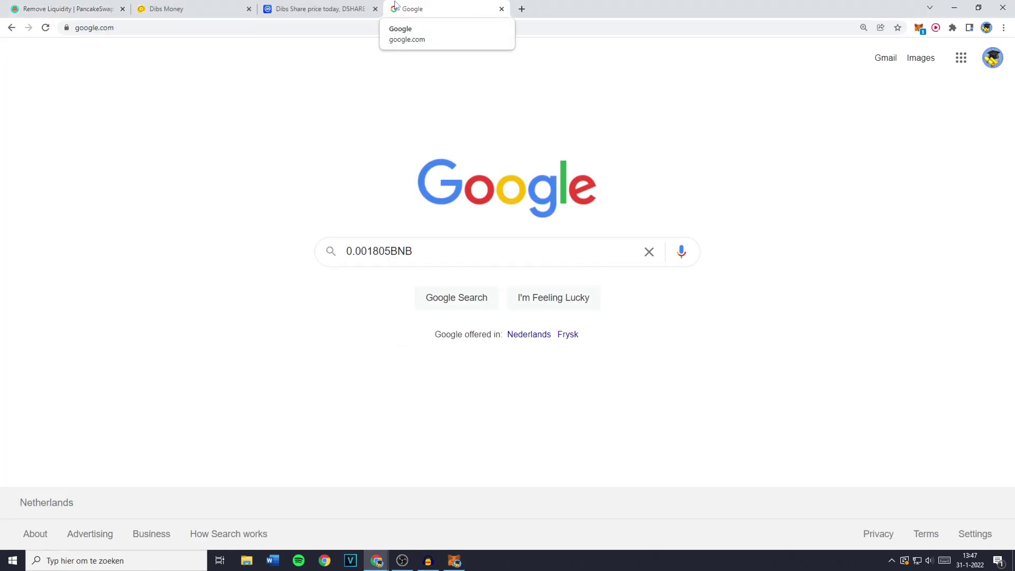
pyautogui.write('to usdt')
pyautogui.press('Return')
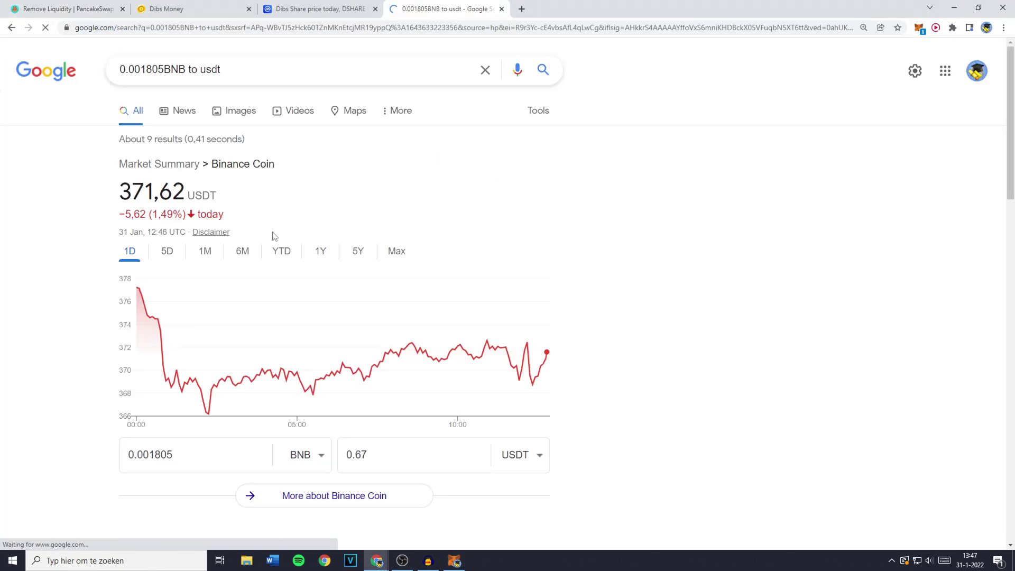
pyautogui.scroll(-3, 274, 236)
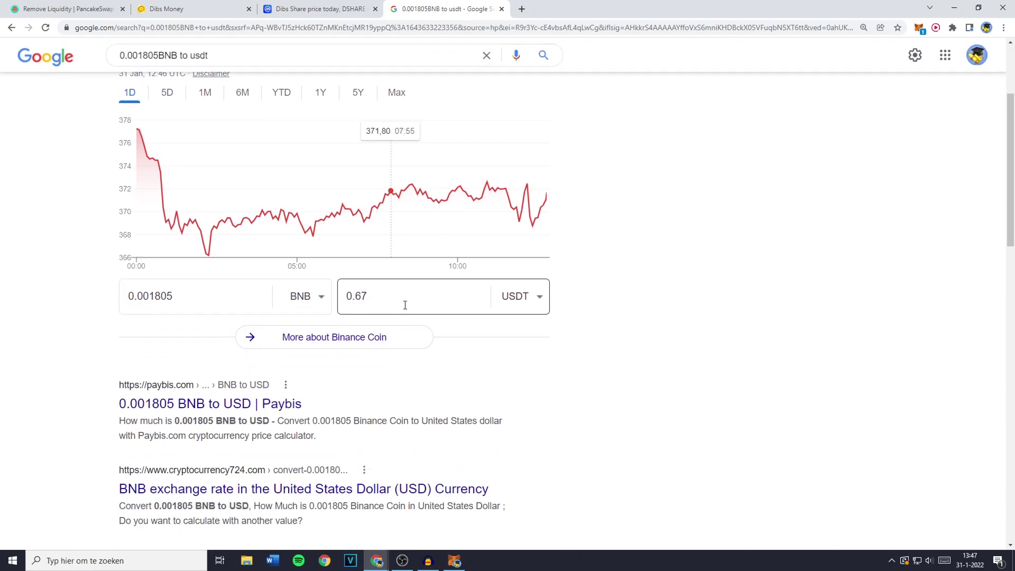
pyautogui.click(501, 8)
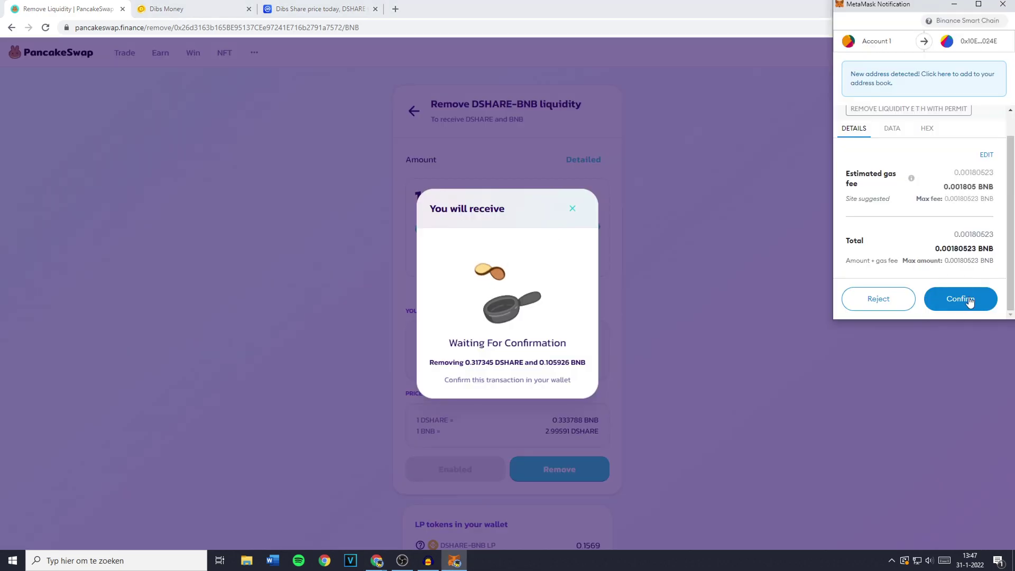
# Confirm the removal in MetaMask, dismiss Transaction Submitted, and open the MetaMask extension.
pyautogui.click(951, 299)
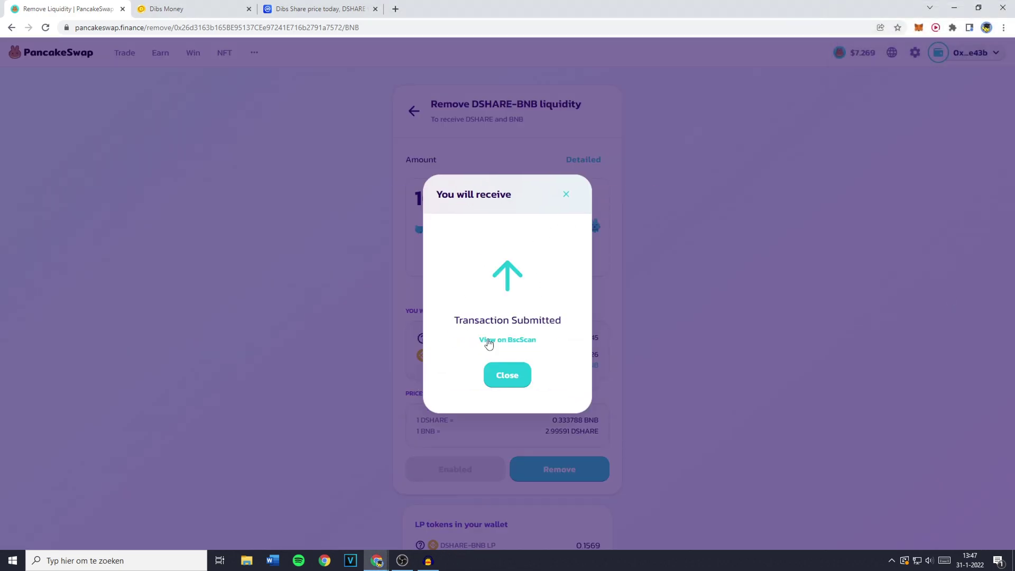
pyautogui.moveTo(454, 319); pyautogui.dragTo(570, 326)
pyautogui.click(571, 326)
pyautogui.click(566, 195)
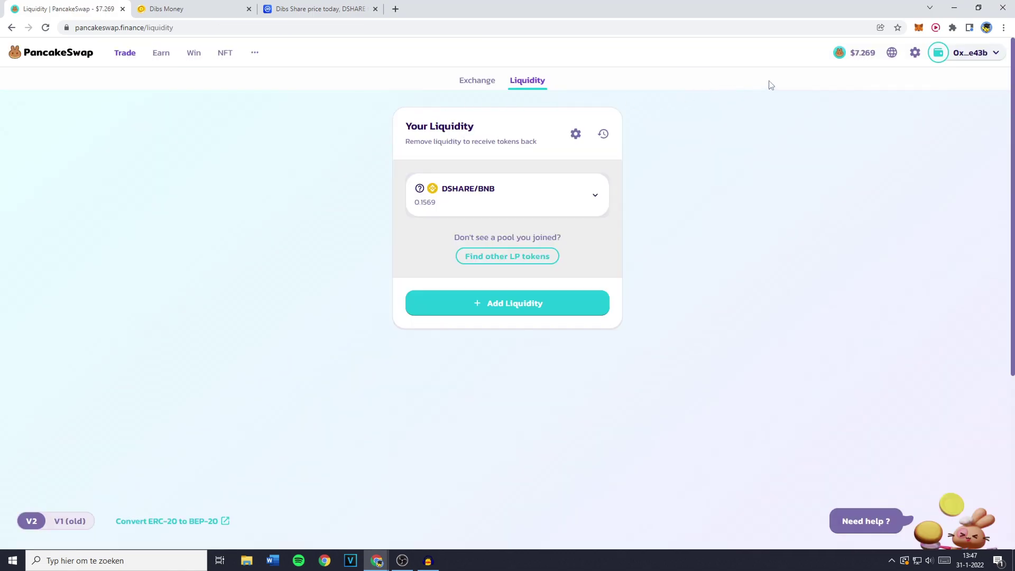
pyautogui.click(919, 28)
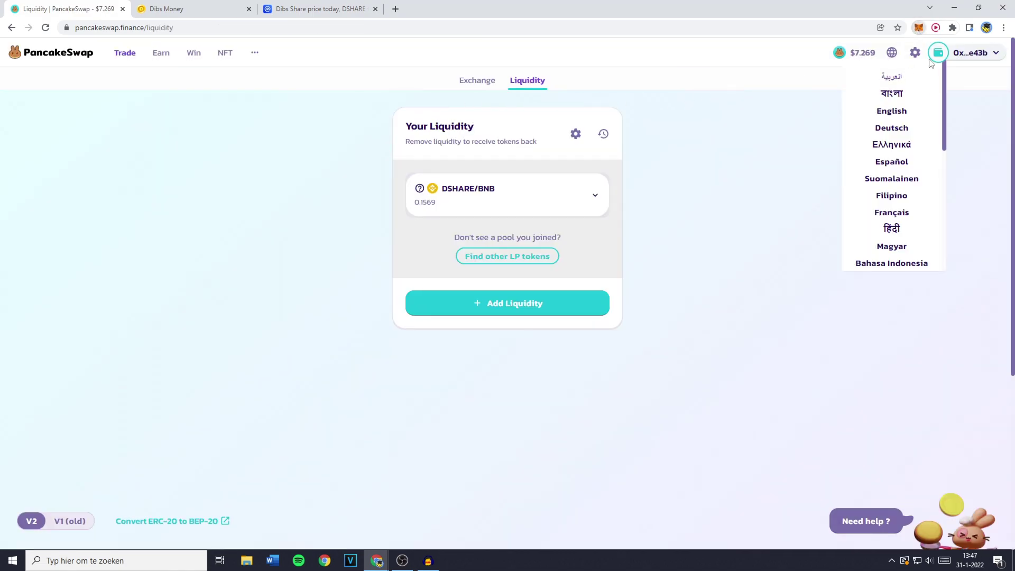
# Expand MetaMask to a full page and check Assets: 0.317 DSHARE and 0.1237 BNB.
pyautogui.click(916, 91)
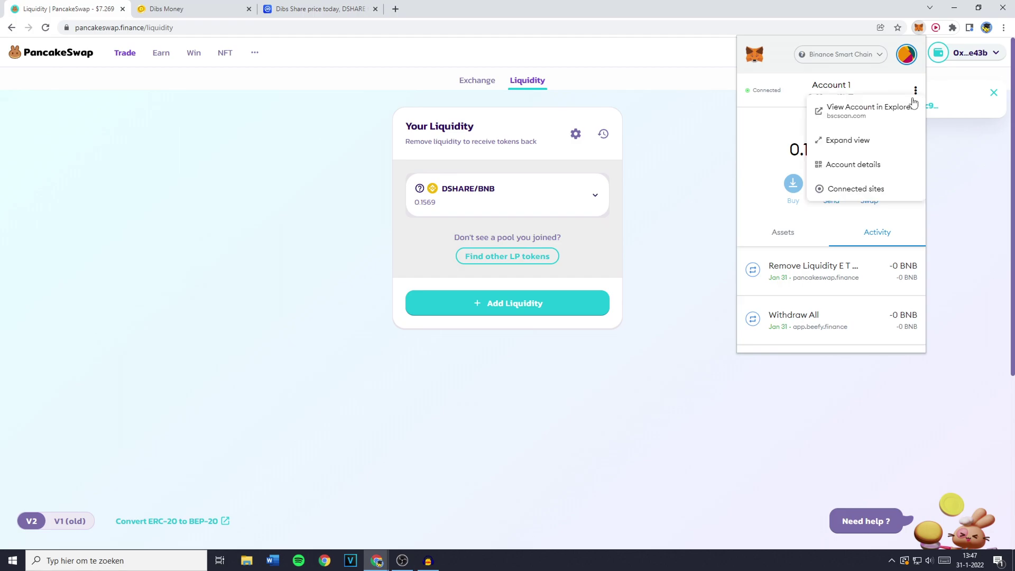
pyautogui.click(871, 137)
pyautogui.click(335, 237)
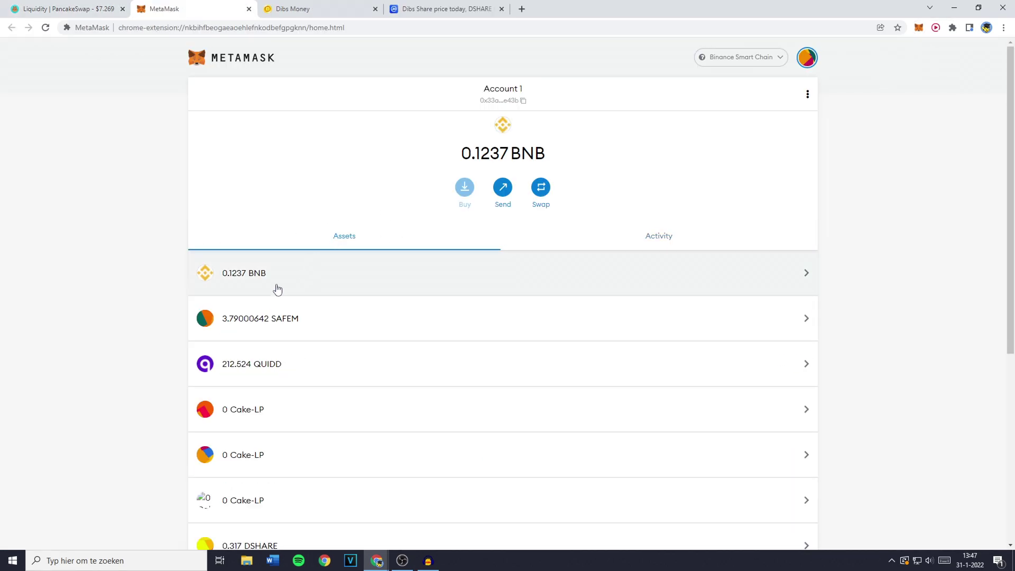
pyautogui.scroll(-4, 264, 286)
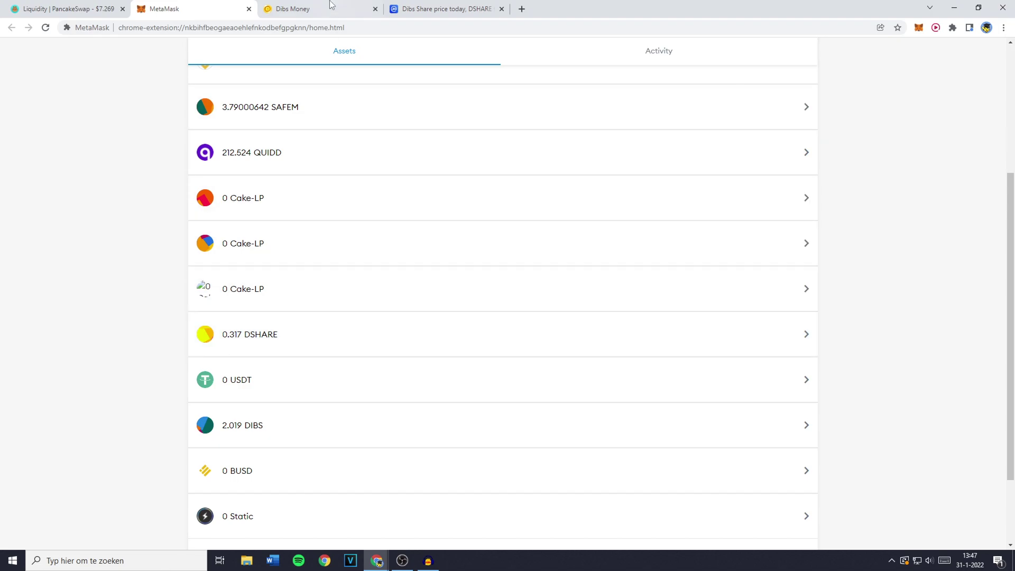
pyautogui.moveTo(328, 7); pyautogui.dragTo(202, 7)
# Use Dibs Money's Buy DSHARE button to open PancakeSwap's BNB-to-DSHARE swap.
pyautogui.scroll(-3, 423, 343)
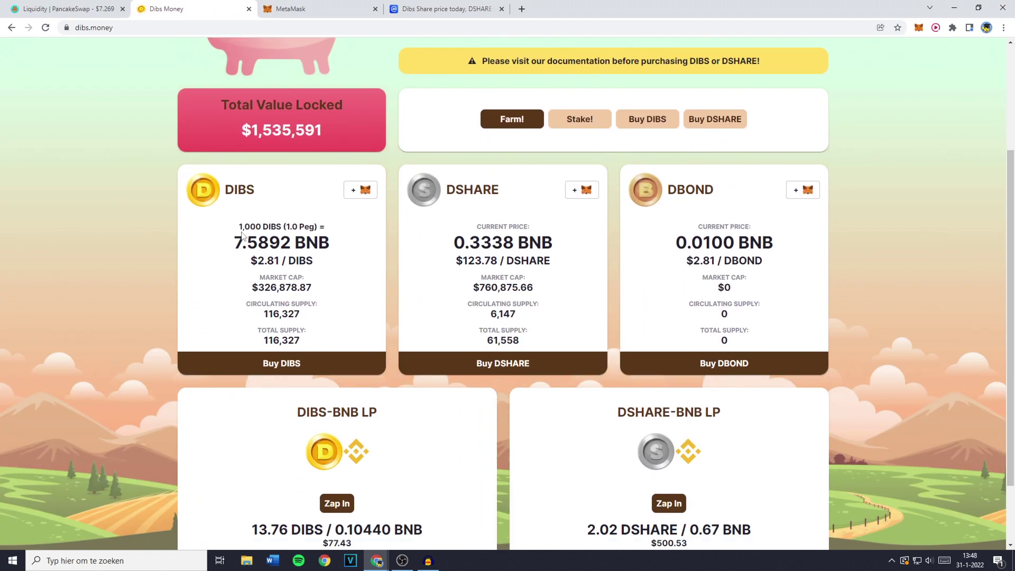
pyautogui.scroll(3, 405, 305)
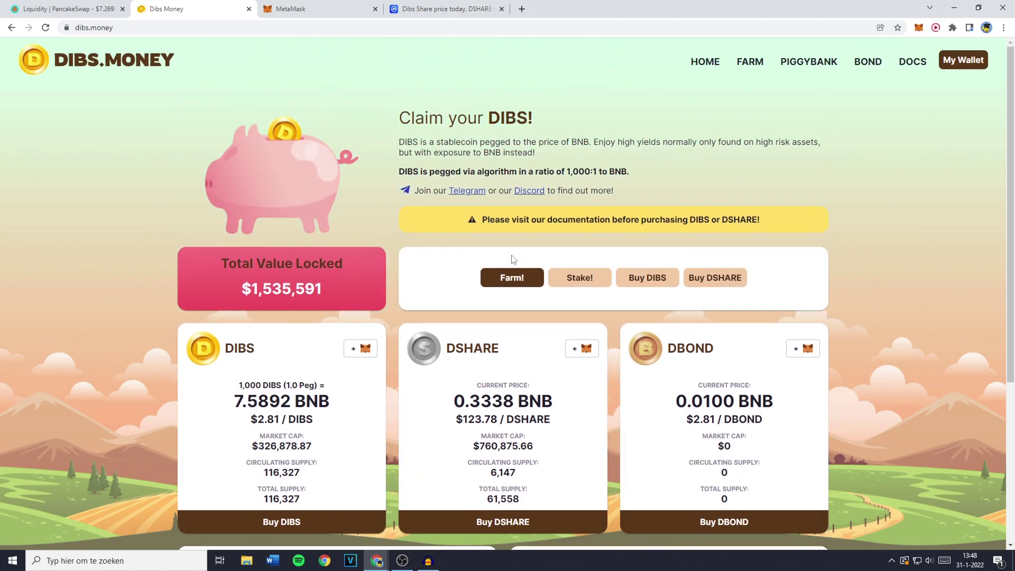
pyautogui.scroll(-3, 448, 249)
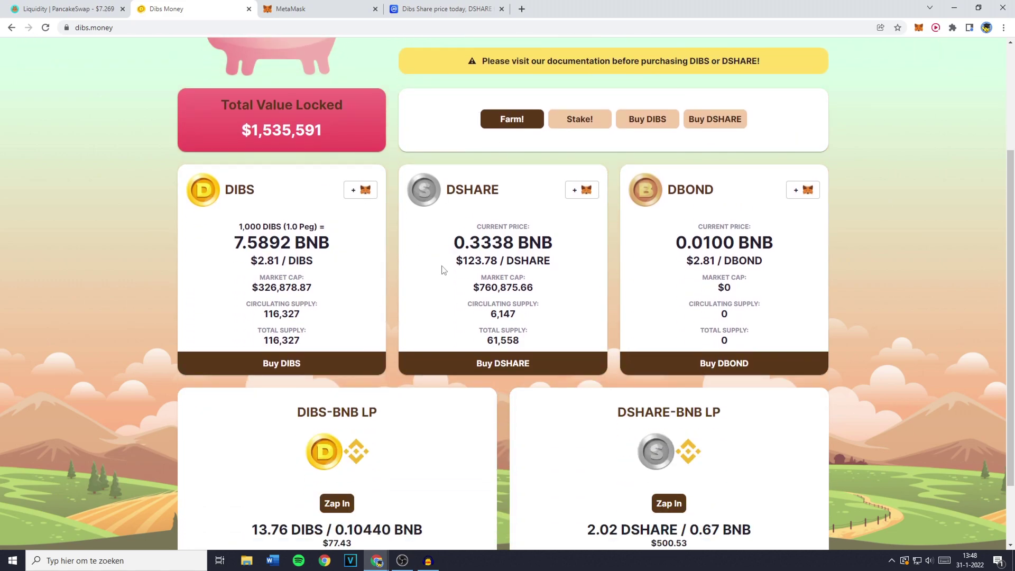
pyautogui.click(507, 363)
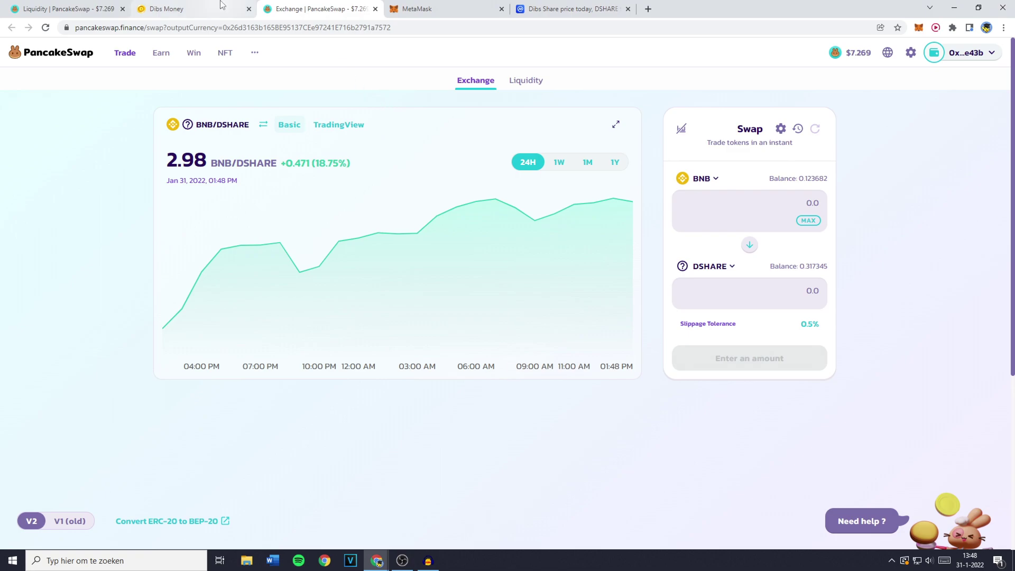
# Close the Dibs Money page, reset the exchange page, and pick DSHARE as the token to sell.
pyautogui.click(249, 9)
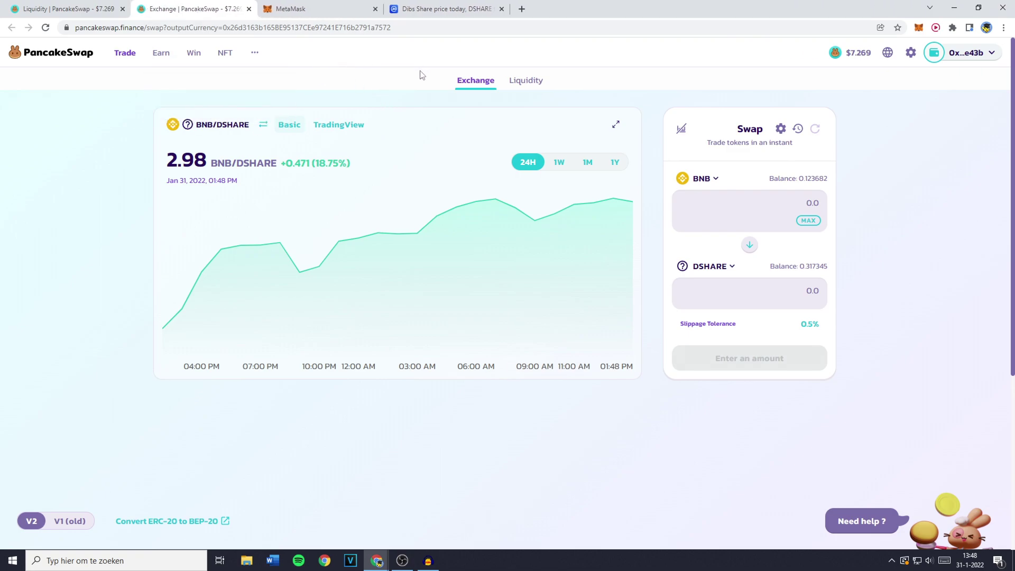
pyautogui.moveTo(129, 63)
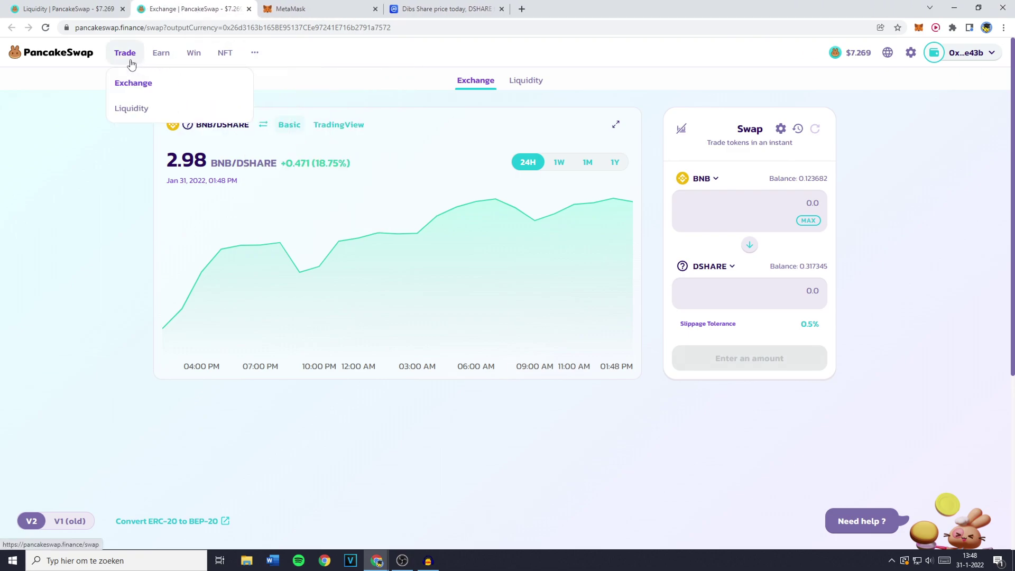
pyautogui.click(132, 89)
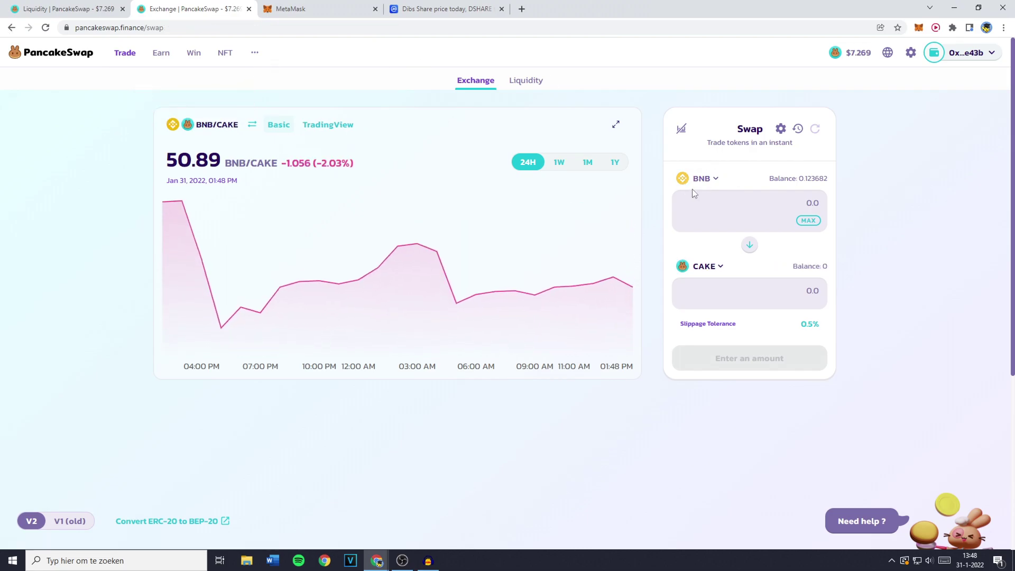
pyautogui.click(711, 179)
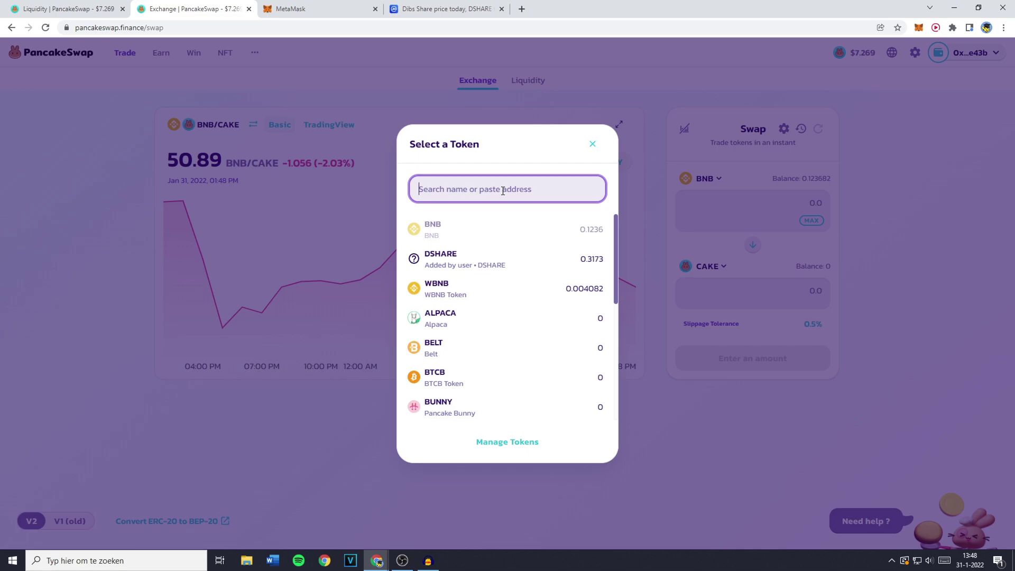
pyautogui.click(479, 257)
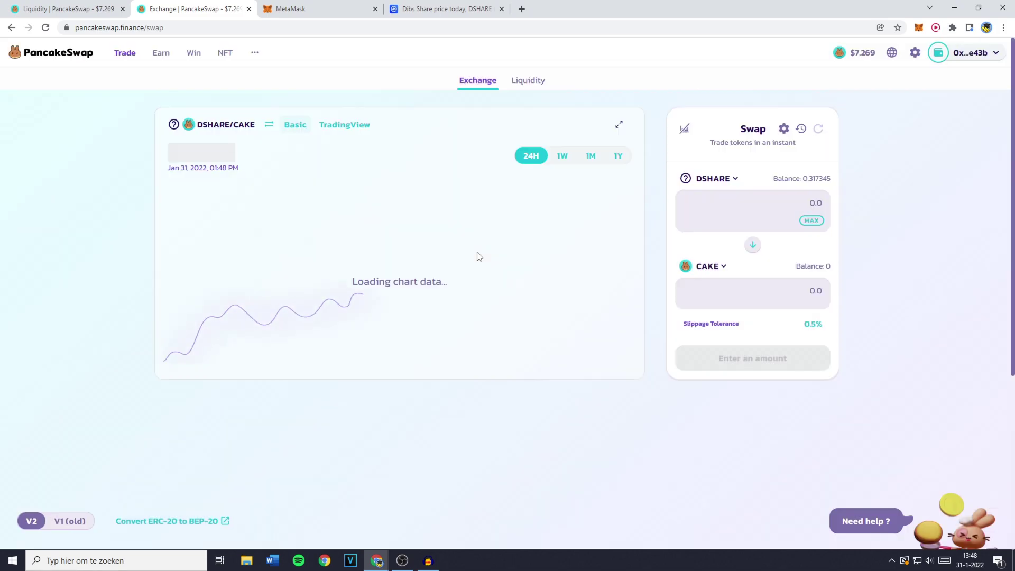
# Choose BNB as the token to receive after trying searches for eth and btc.
pyautogui.click(712, 267)
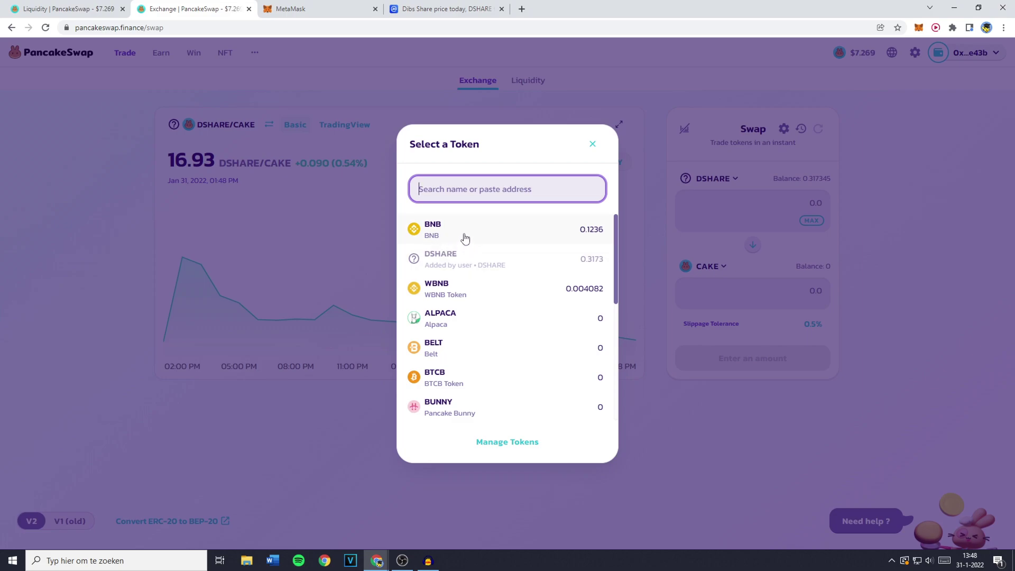
pyautogui.write('eth')
pyautogui.hotkey('ctrl', 'a')
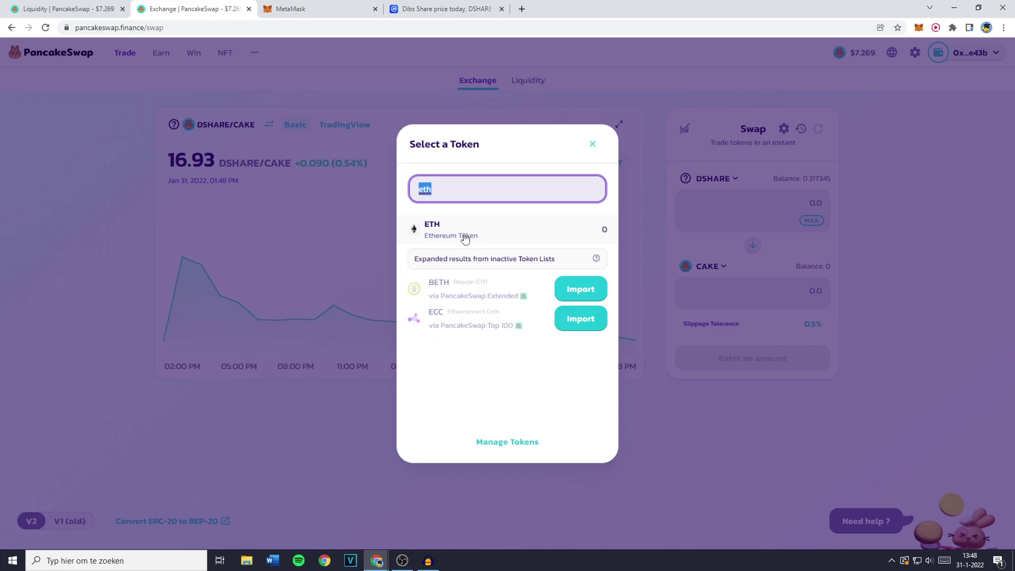
pyautogui.write('btc')
pyautogui.hotkey('ctrl', 'a')
pyautogui.write('bnb')
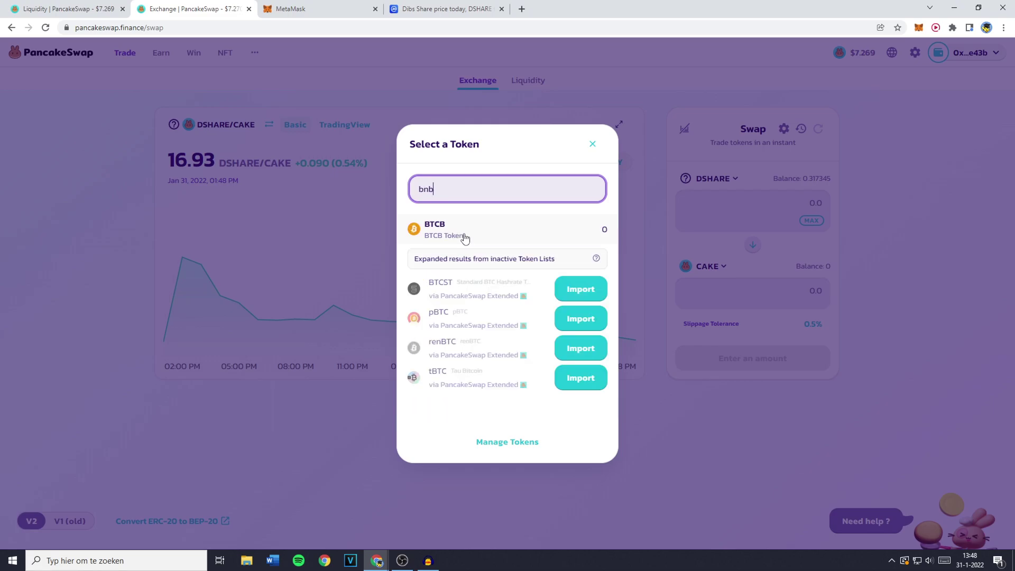
pyautogui.click(465, 238)
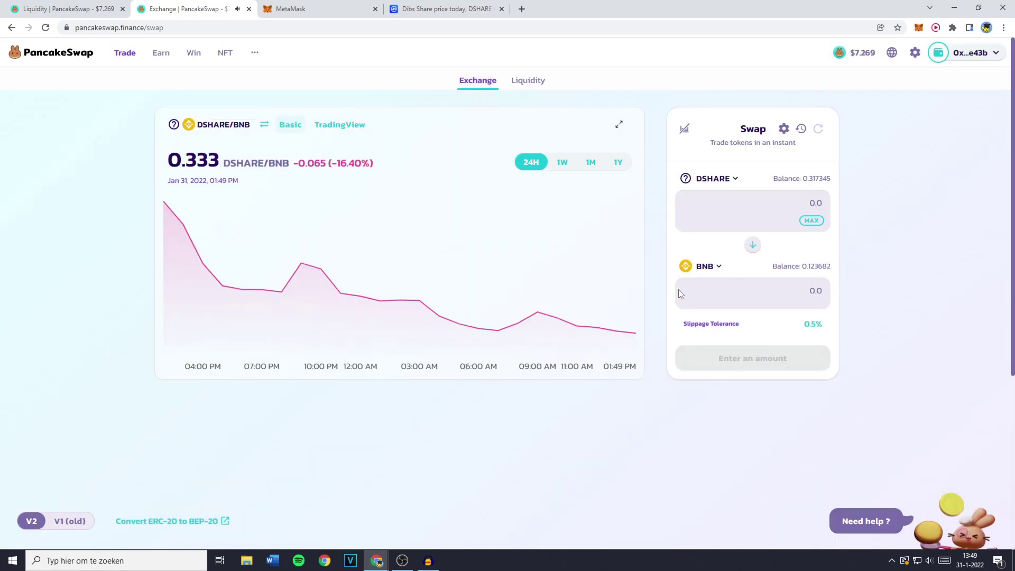
# Enter the full 0.317345 DSHARE balance and keep the slippage tolerance at 0.5%.
pyautogui.click(810, 220)
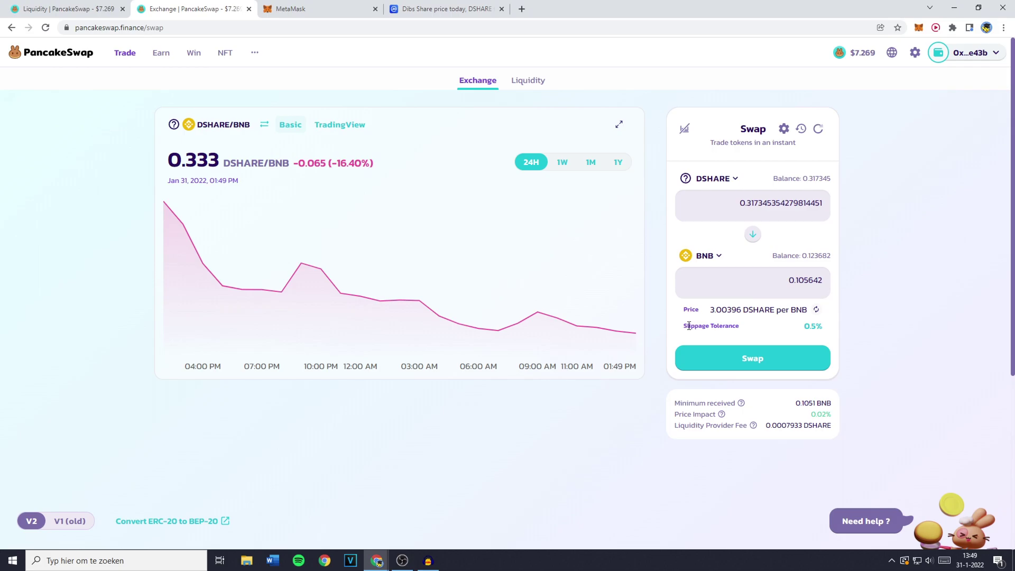
pyautogui.moveTo(689, 326); pyautogui.dragTo(745, 328)
pyautogui.click(754, 305)
pyautogui.click(783, 128)
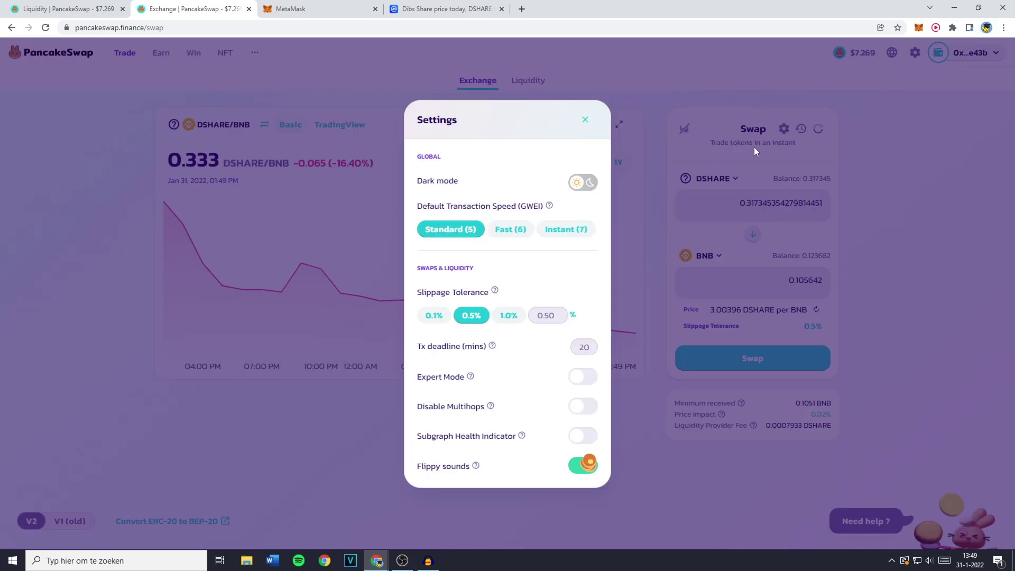
pyautogui.moveTo(419, 291); pyautogui.dragTo(483, 292)
pyautogui.click(478, 293)
pyautogui.click(503, 319)
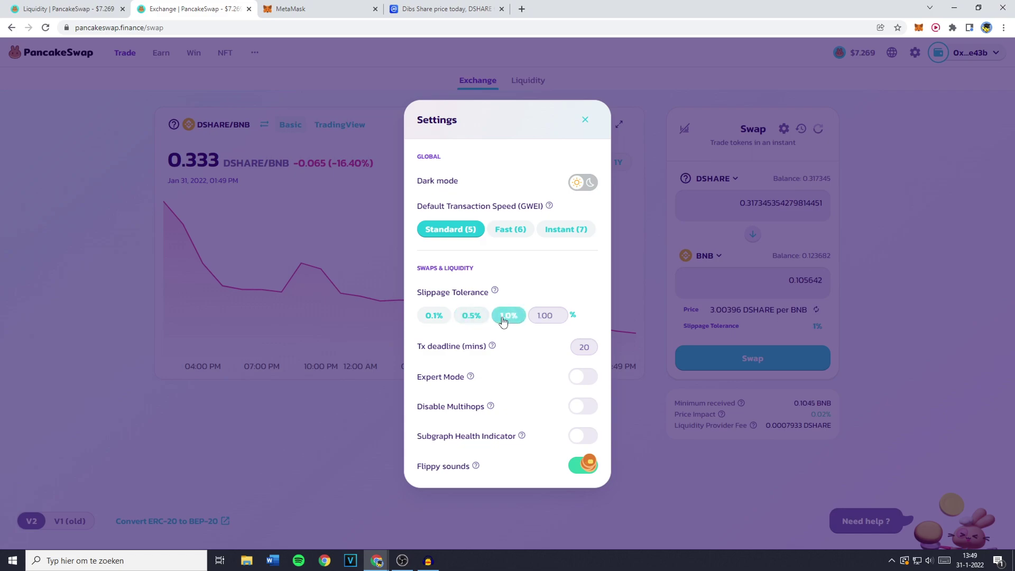
pyautogui.click(471, 318)
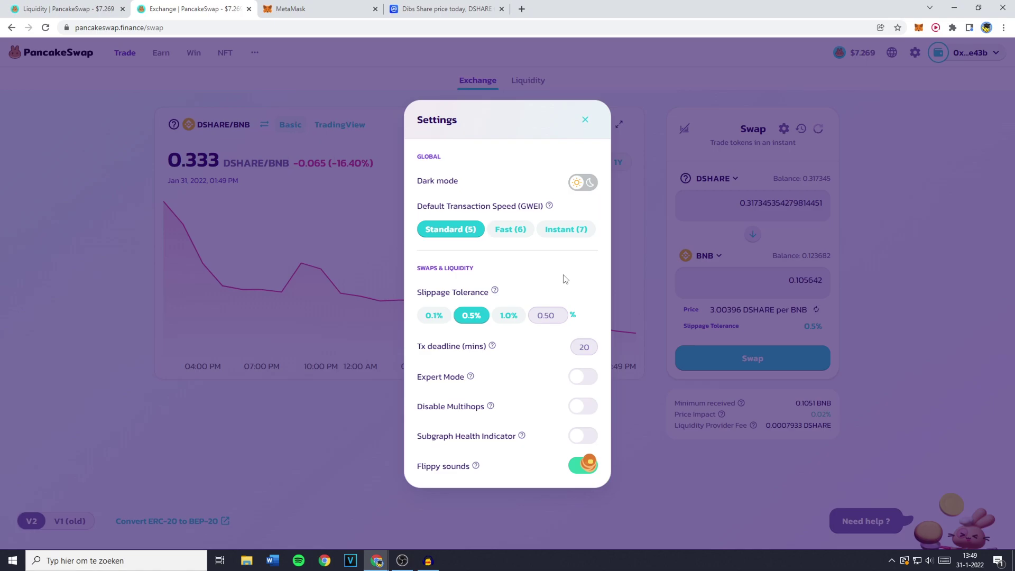
pyautogui.click(640, 315)
# Confirm the swap for about 0.105642 BNB and approve it in MetaMask.
pyautogui.click(725, 354)
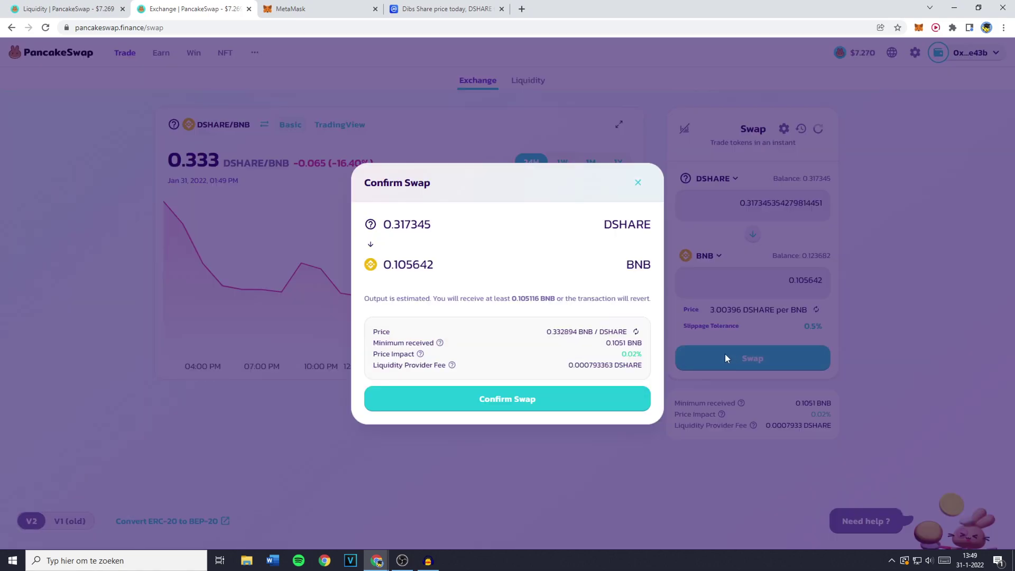
pyautogui.click(509, 400)
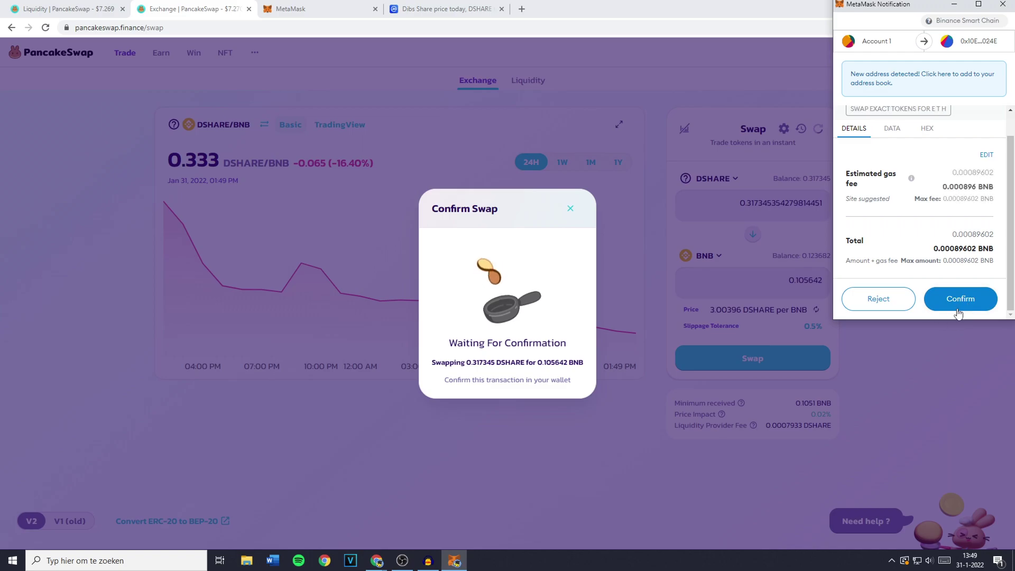
pyautogui.click(959, 313)
pyautogui.click(927, 312)
pyautogui.click(317, 8)
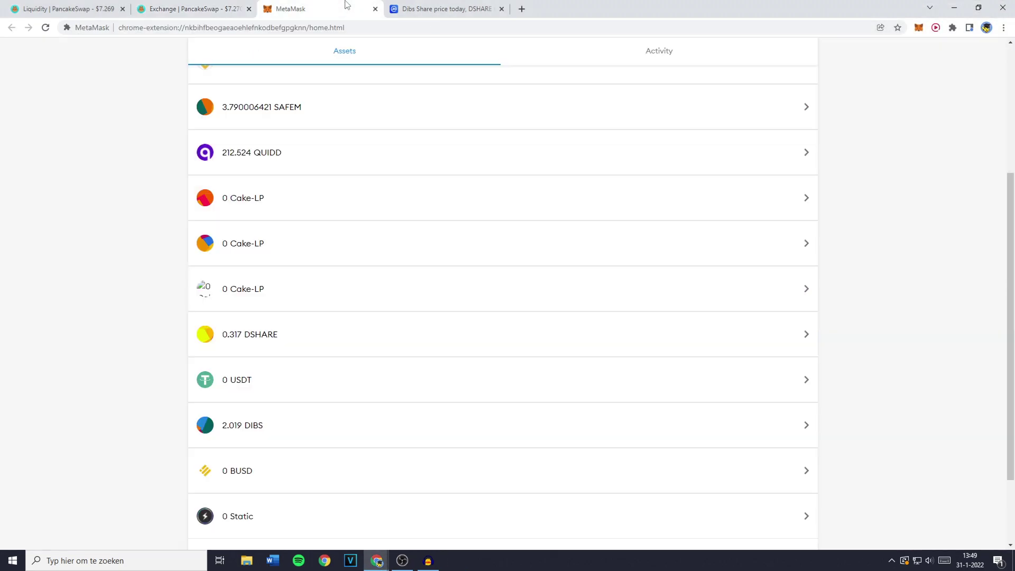
# Move the MetaMask tab to second place, check the 0.2287 BNB balance and view the token assets.
pyautogui.moveTo(347, 5); pyautogui.dragTo(219, 5)
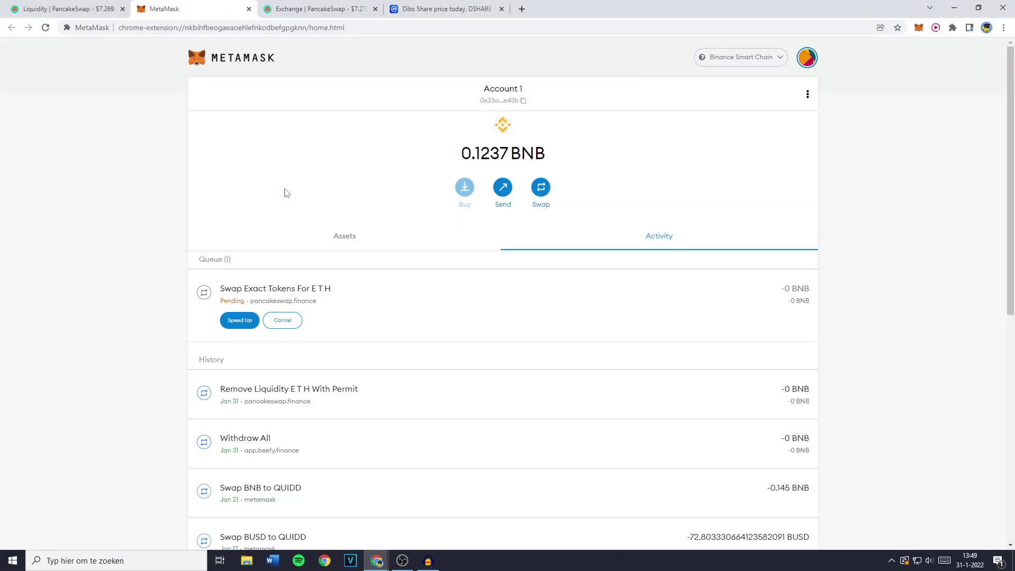
pyautogui.moveTo(461, 149); pyautogui.dragTo(489, 154)
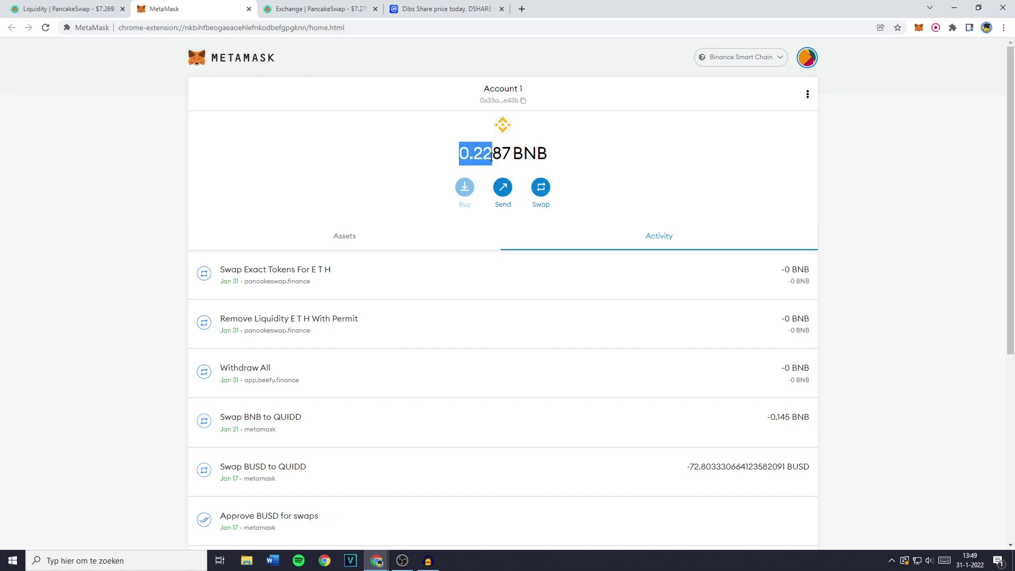
pyautogui.click(343, 247)
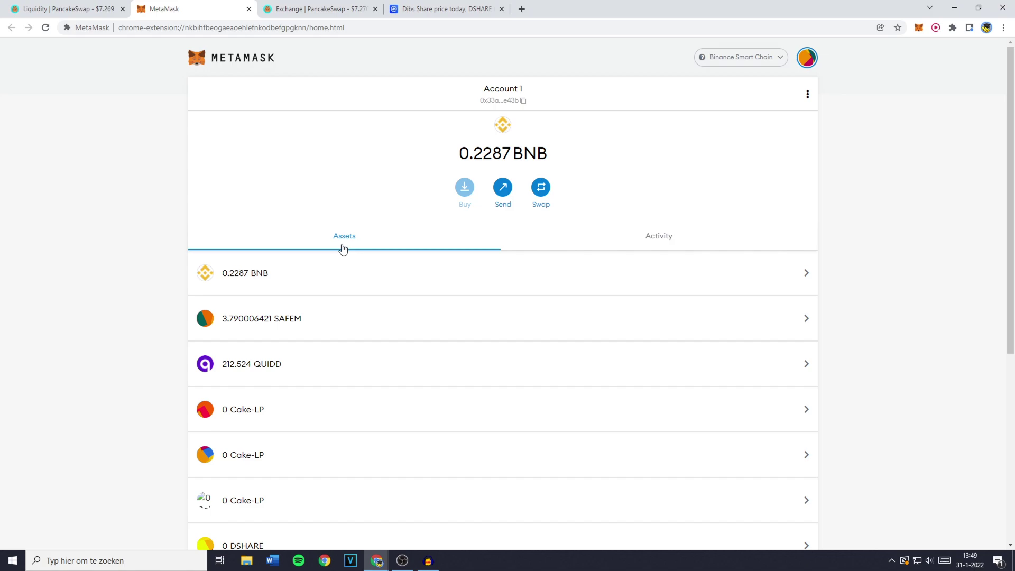
# Start a swap in MetaMask's own swap form with DSHARE as the token to swap from.
pyautogui.click(540, 196)
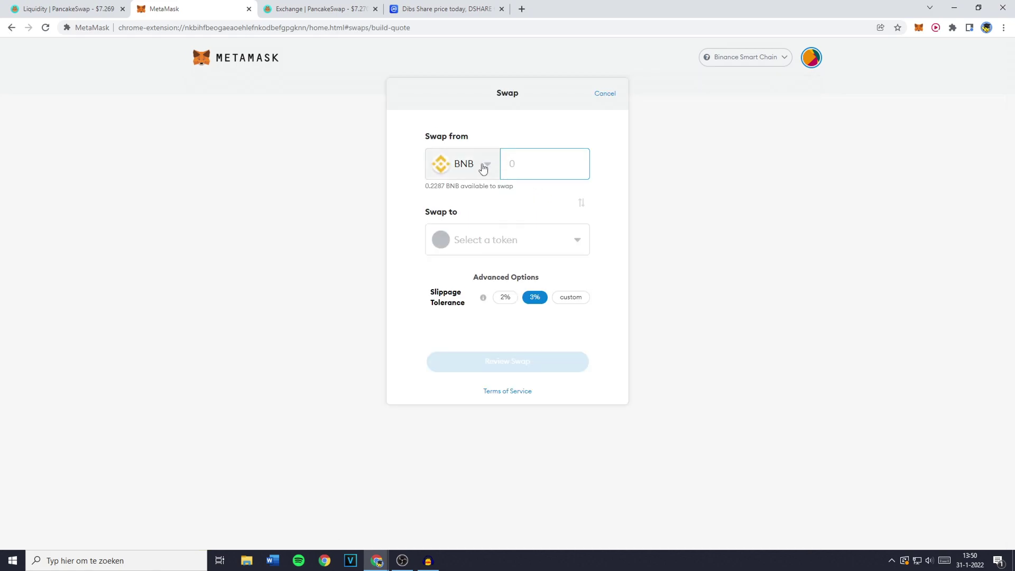
pyautogui.click(483, 168)
pyautogui.scroll(-1, 521, 297)
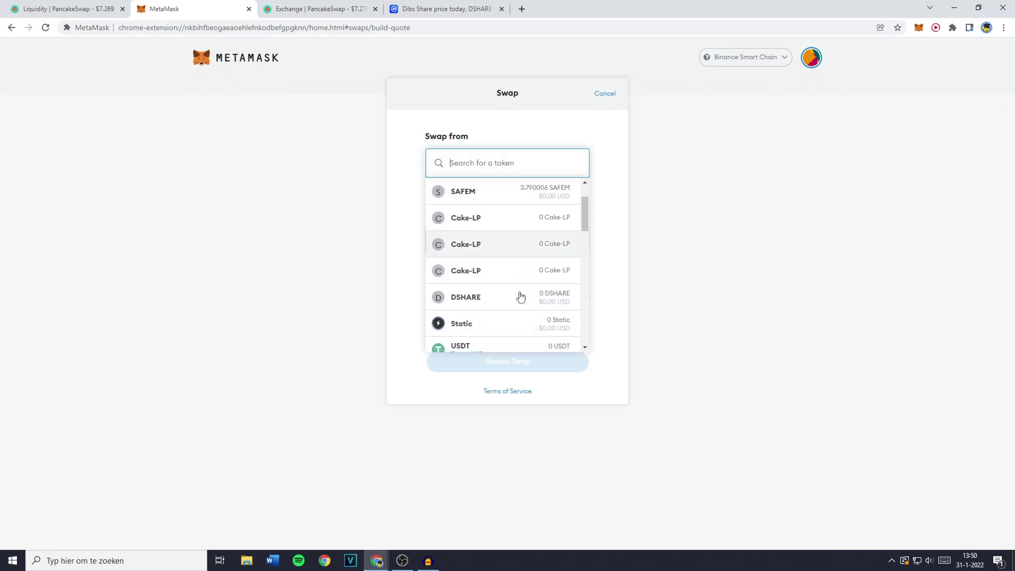
pyautogui.click(608, 190)
pyautogui.click(487, 165)
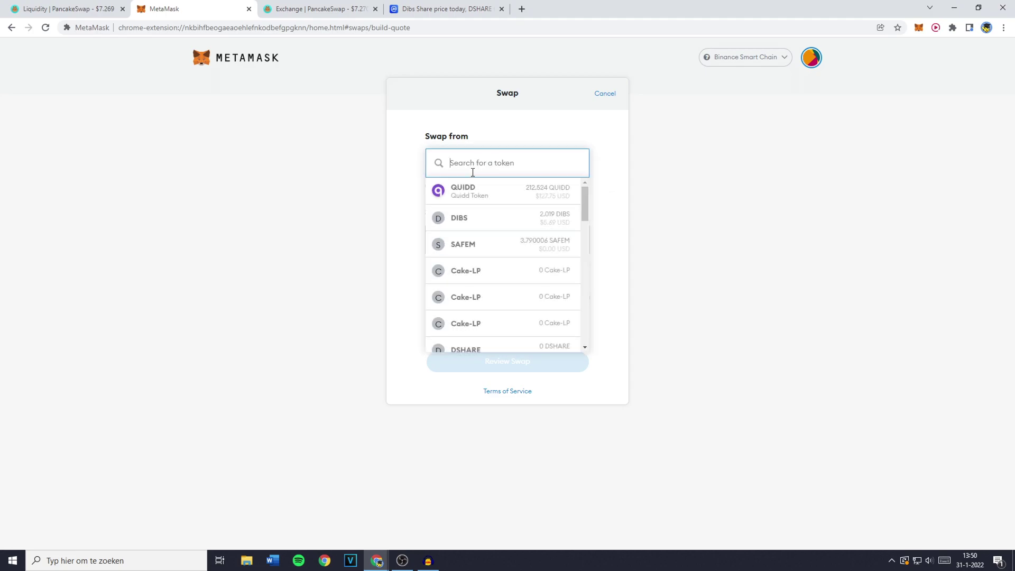
pyautogui.write('dshare')
pyautogui.click(472, 192)
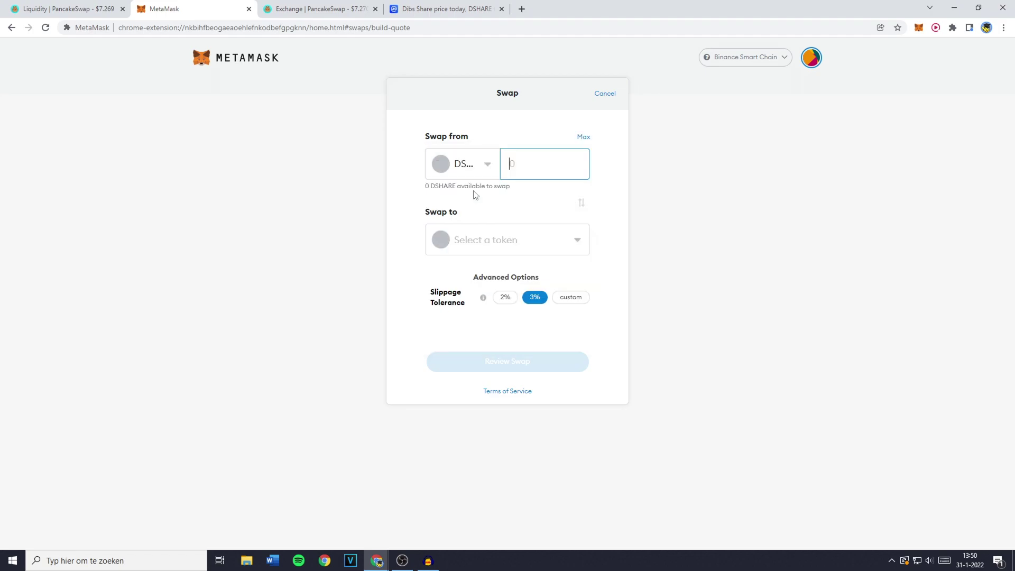
# Choose BNB as the token to receive and set the slippage tolerance to 2%.
pyautogui.click(476, 242)
pyautogui.write('bnb')
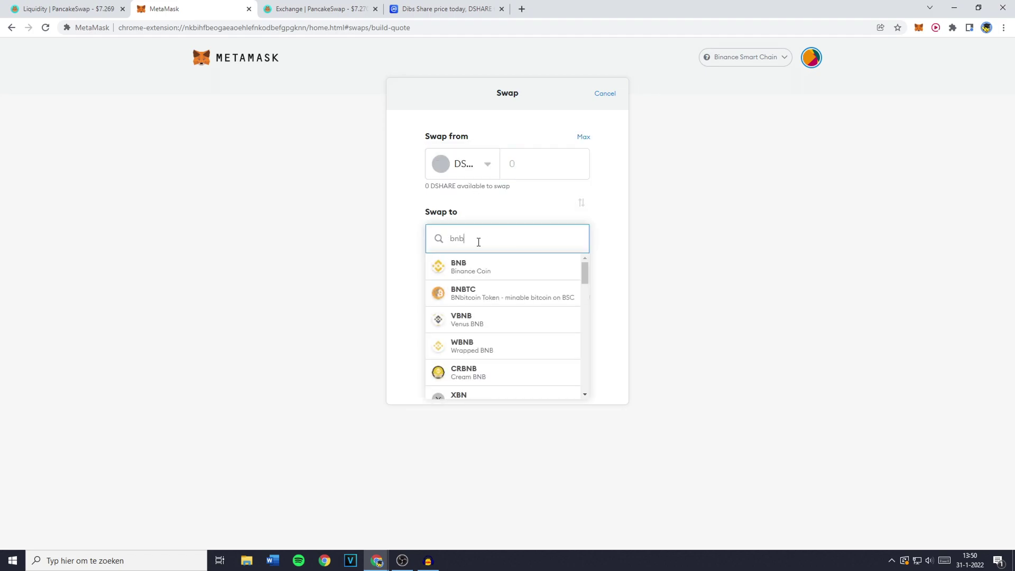
pyautogui.click(467, 266)
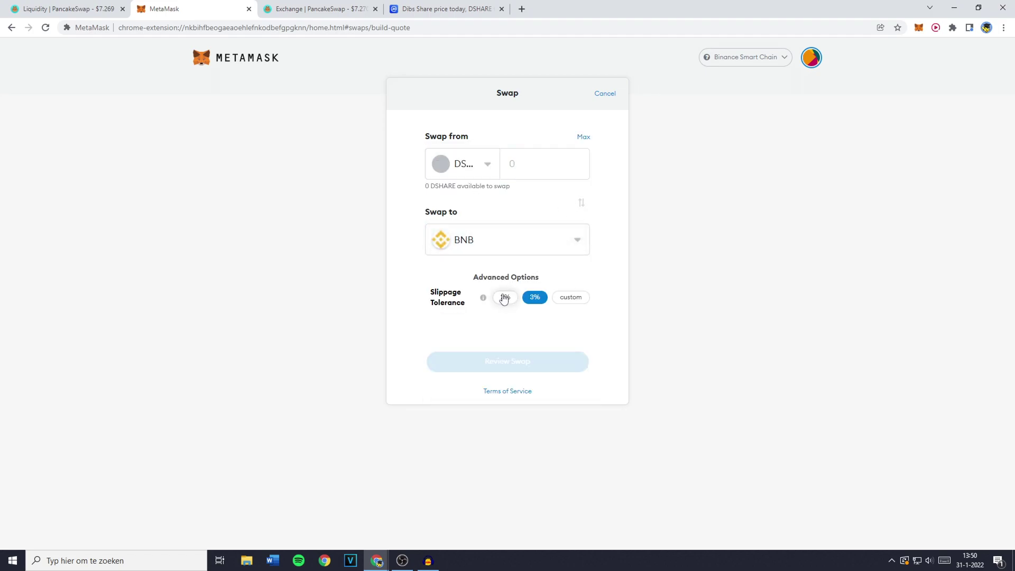
pyautogui.click(504, 297)
pyautogui.moveTo(430, 290); pyautogui.dragTo(472, 312)
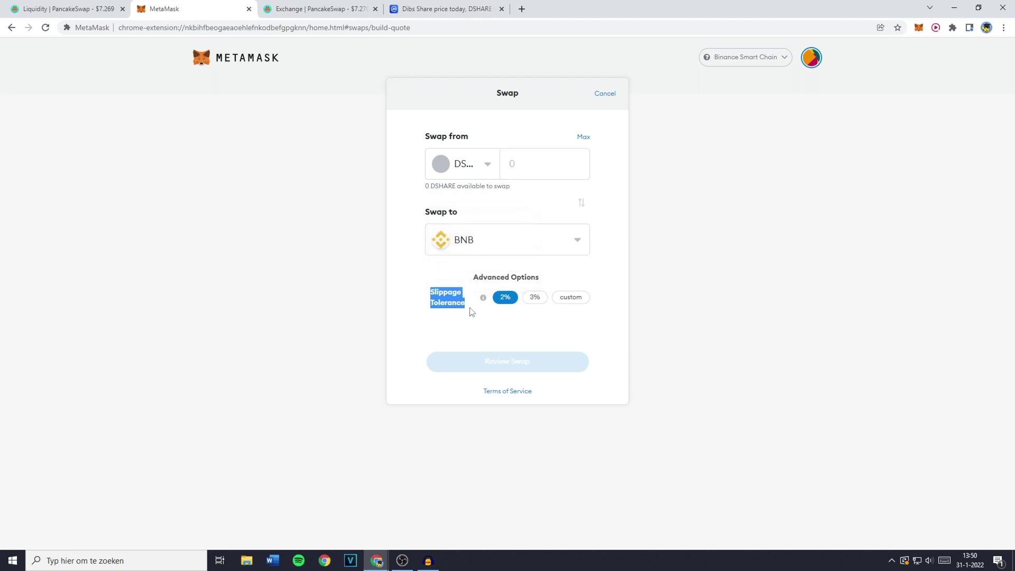
pyautogui.click(472, 312)
pyautogui.click(527, 168)
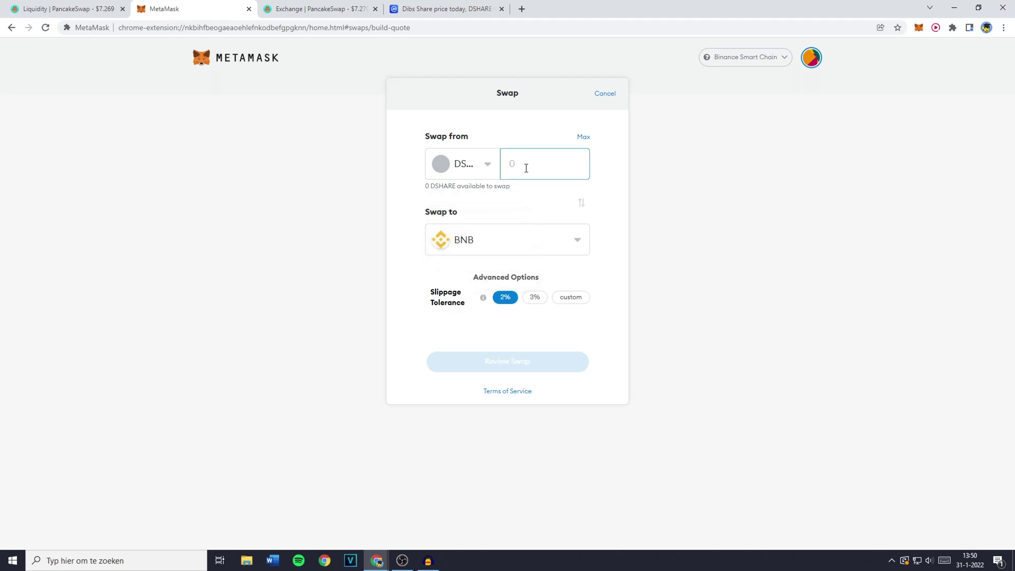
pyautogui.click(444, 183)
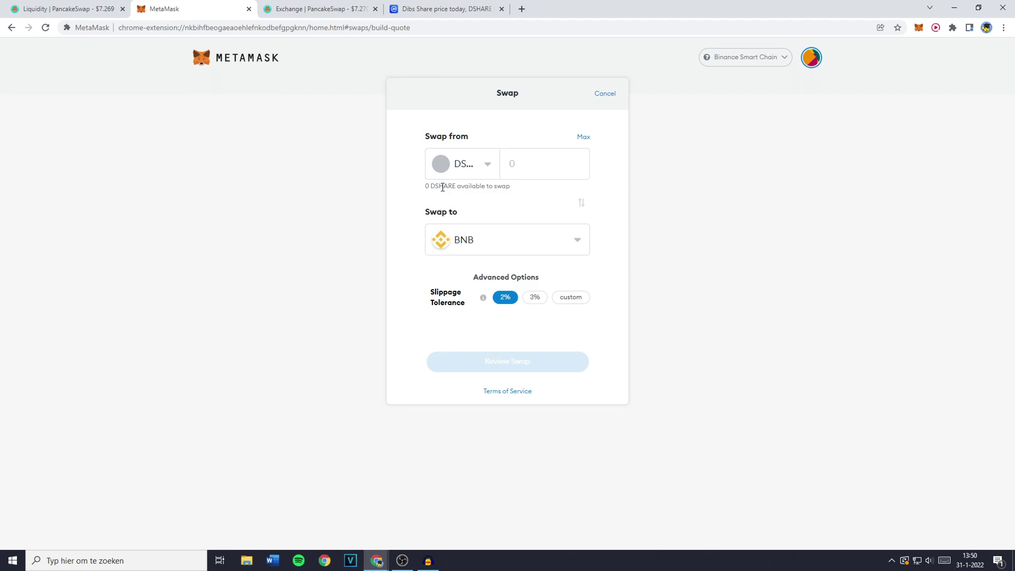